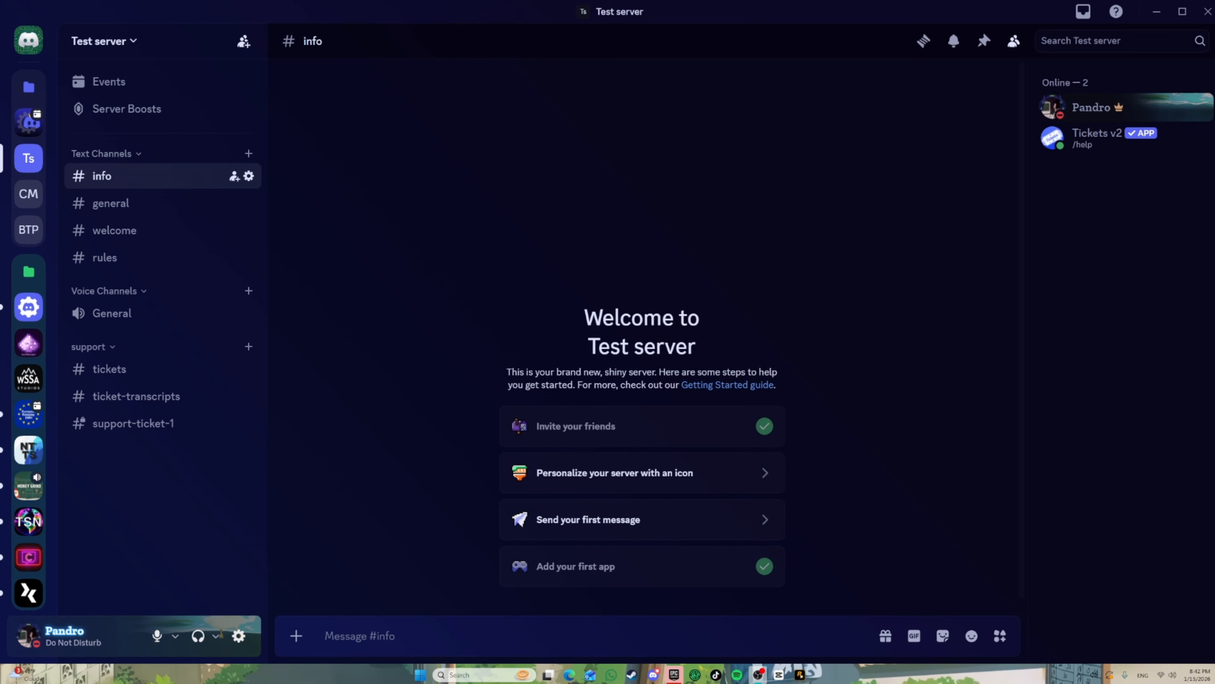
- Open the App Directory from the Test server's settings
left_click(119, 46)
left_click(186, 141)
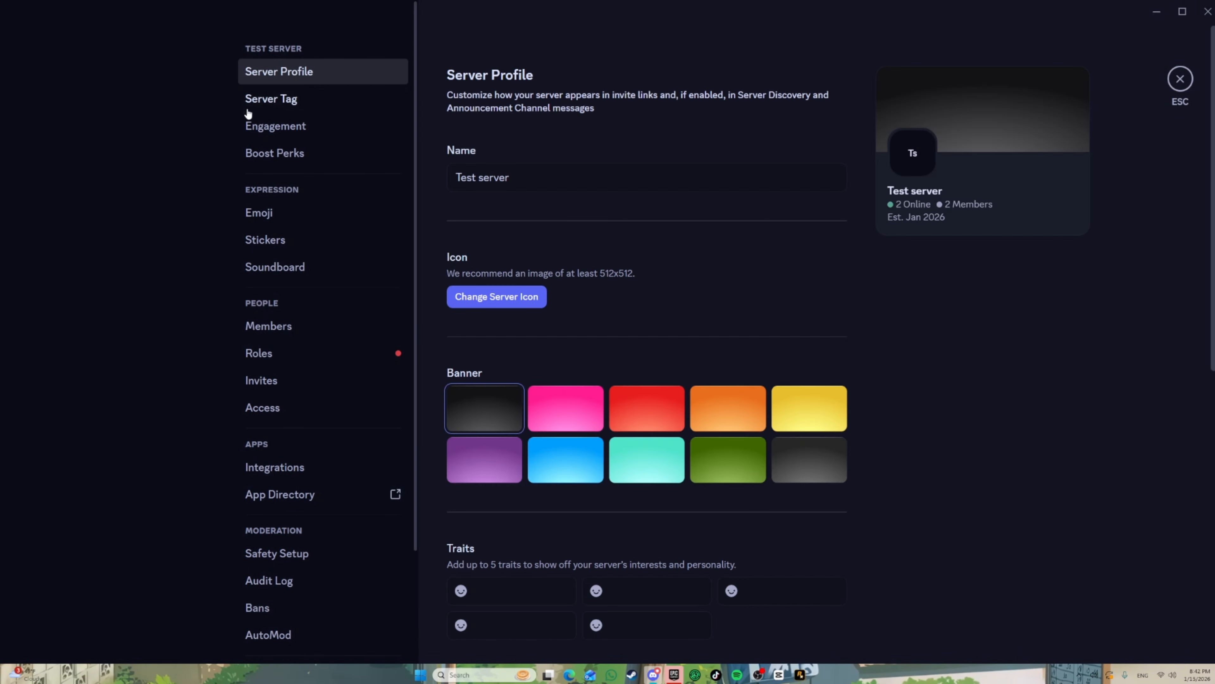
scroll(293, 180, "down", 1)
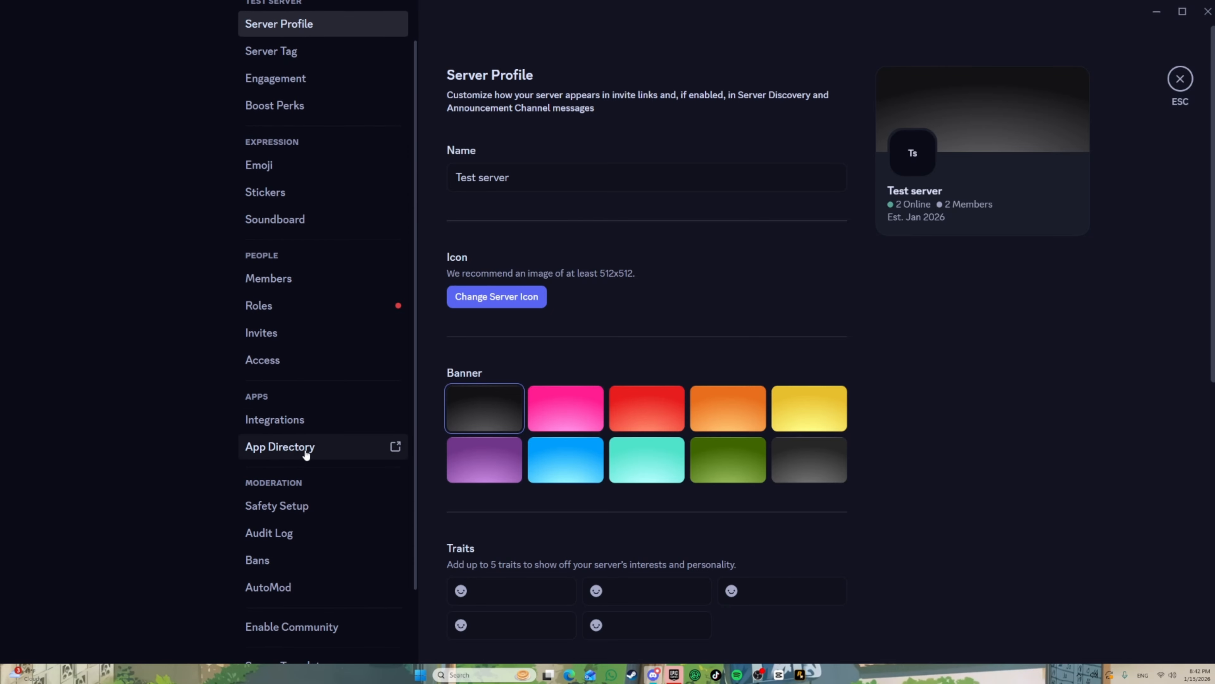
left_click(287, 455)
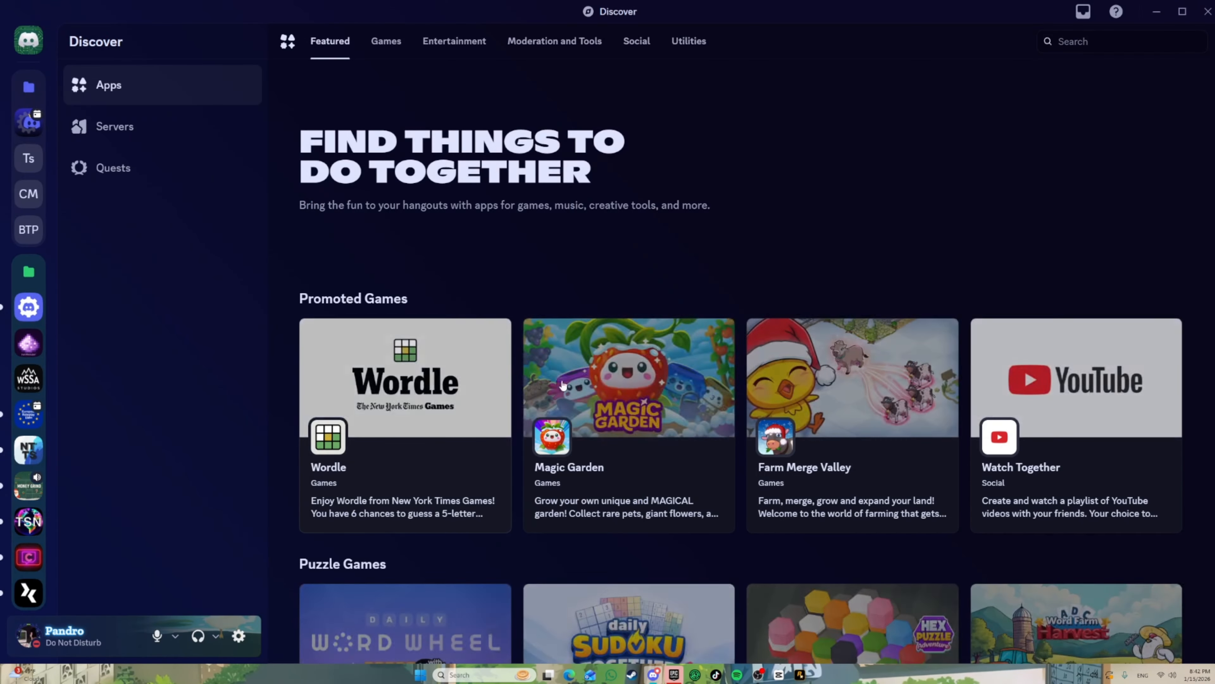
- Search the App Directory for "server stats" and open the ServerStats app page
left_click(1084, 42)
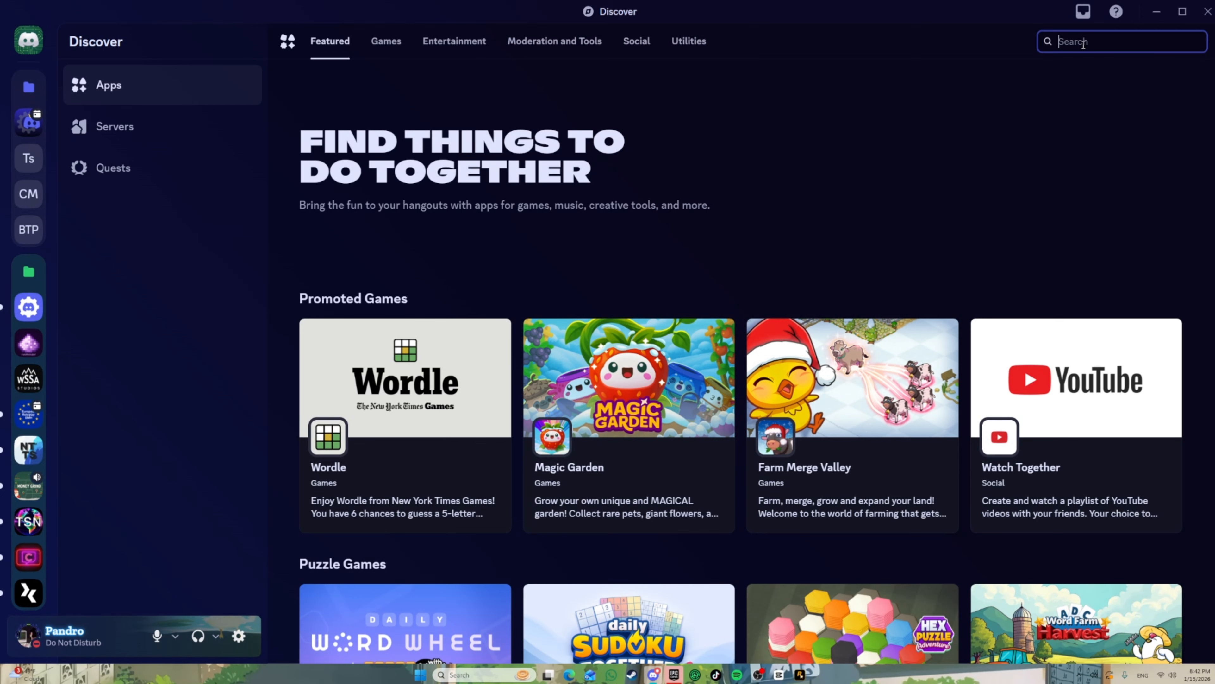
type("server stats")
key("Return")
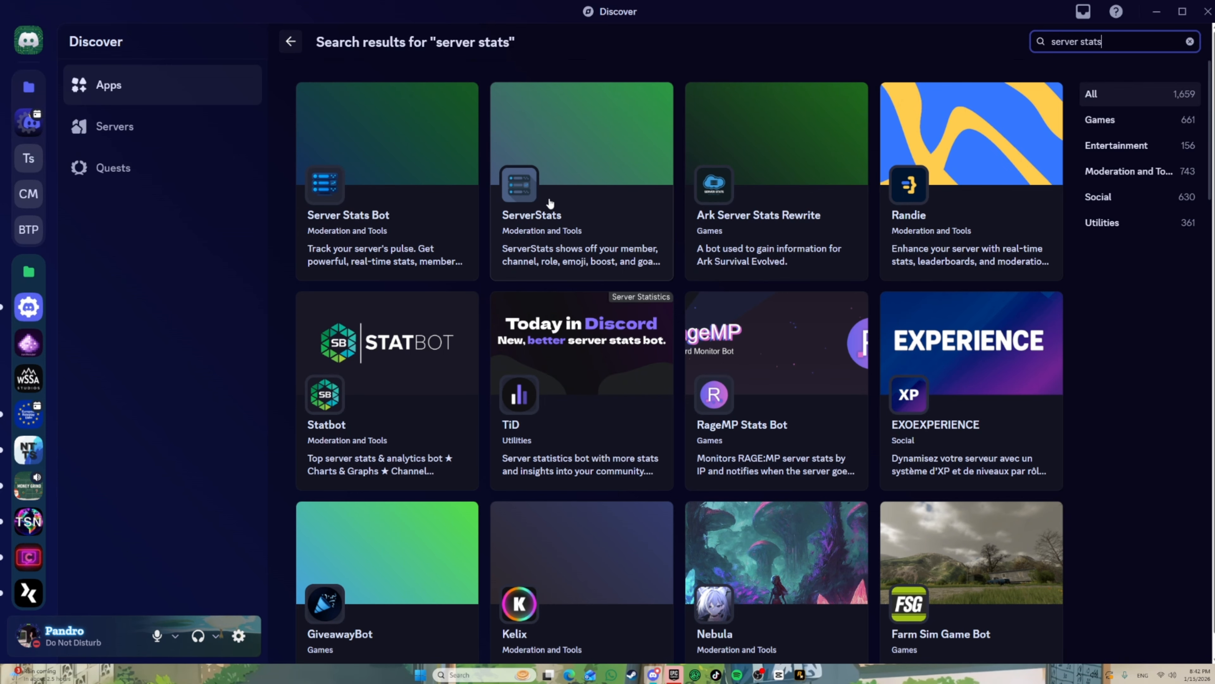
left_click(589, 225)
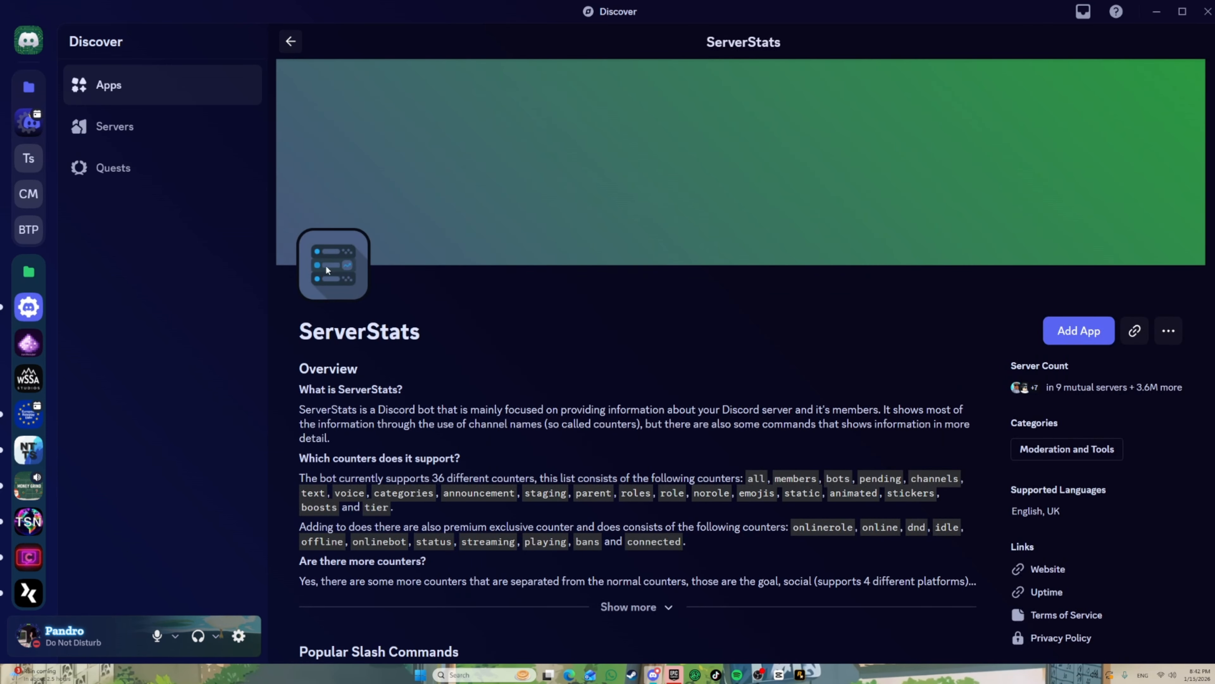
- Add the ServerStats app to Test server, authorize all its requested permissions, and go to the server
left_click(1072, 330)
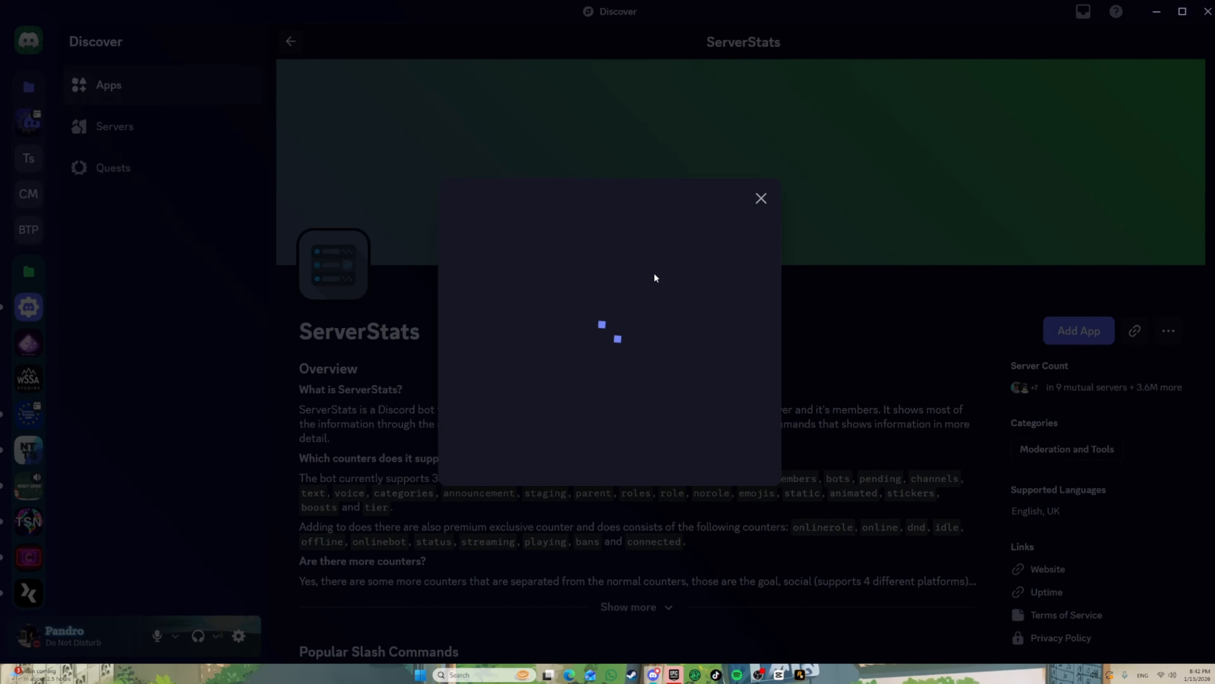
left_click(587, 454)
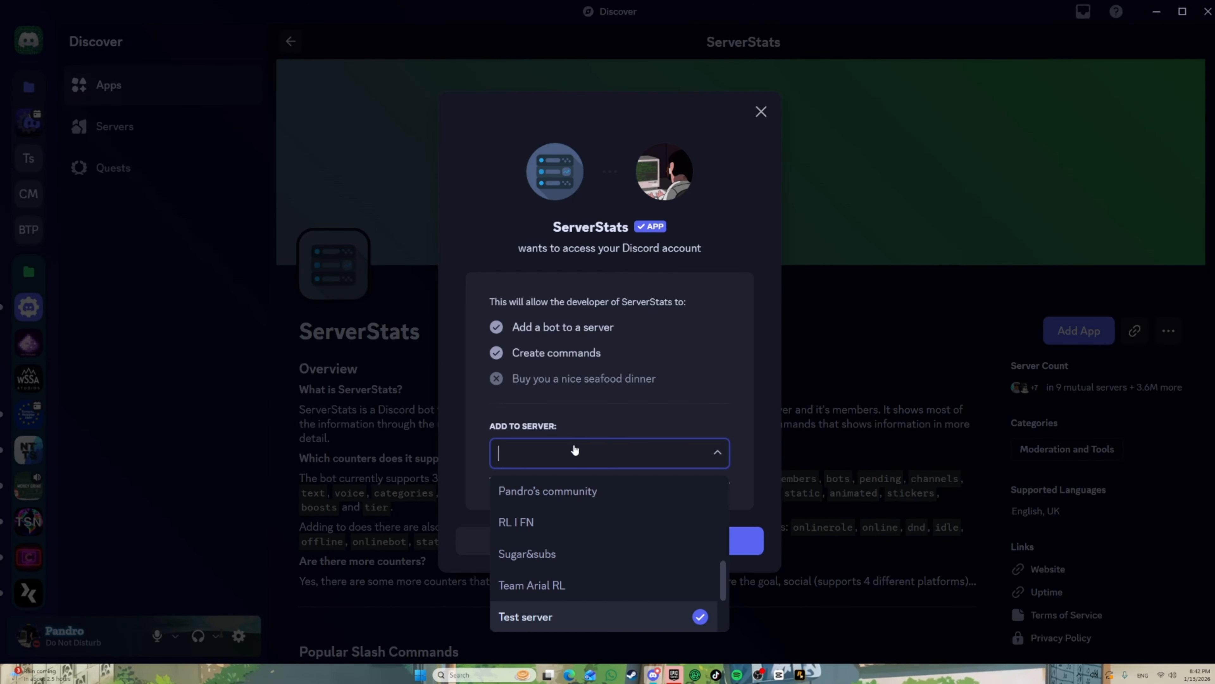
left_click(557, 616)
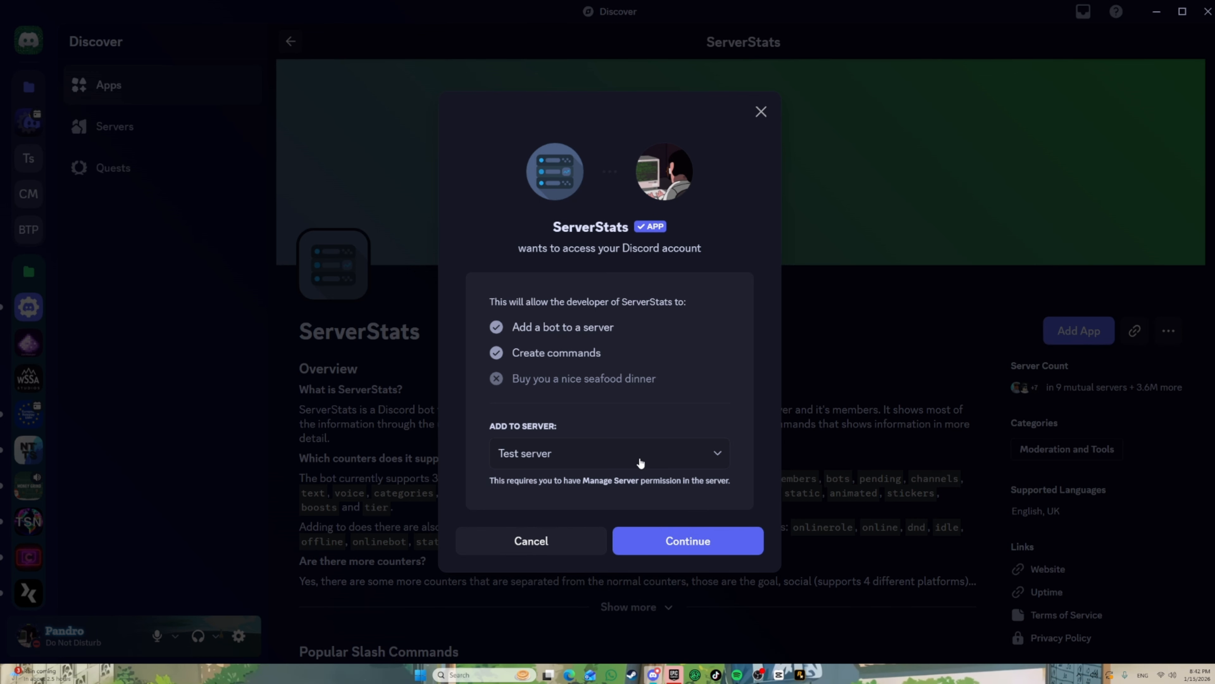
left_click(711, 546)
scroll(590, 421, "down", 5)
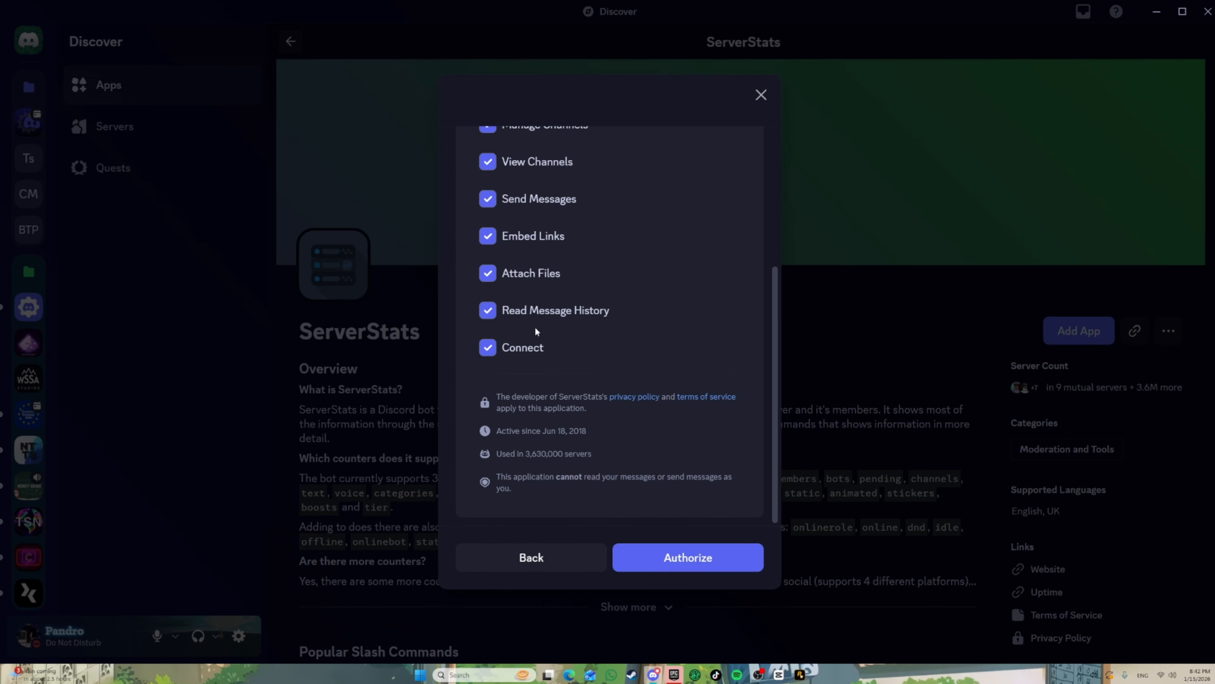
scroll(546, 295, "up", 4)
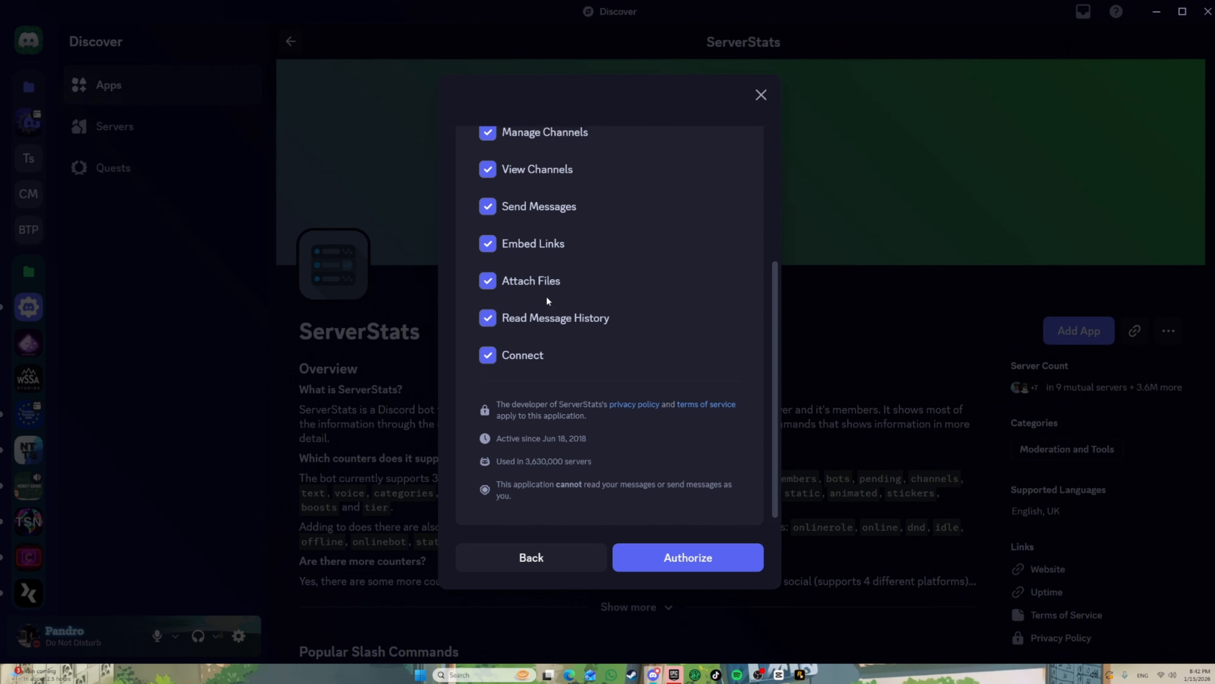
left_click(682, 561)
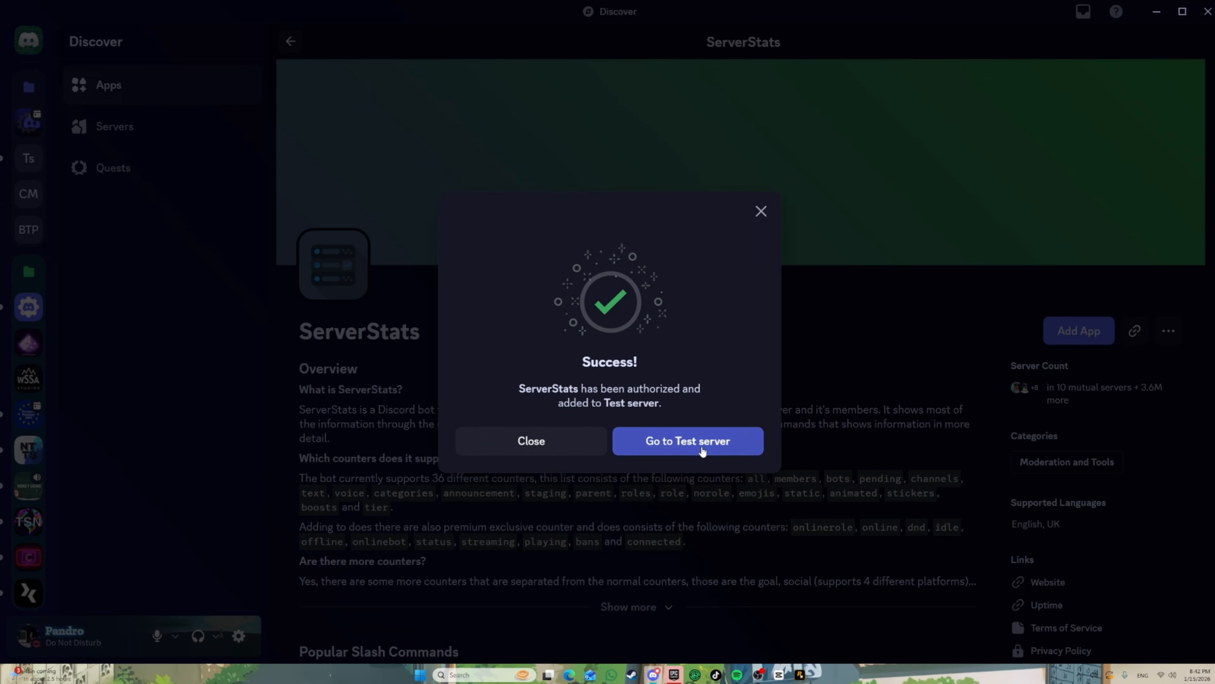
left_click(688, 441)
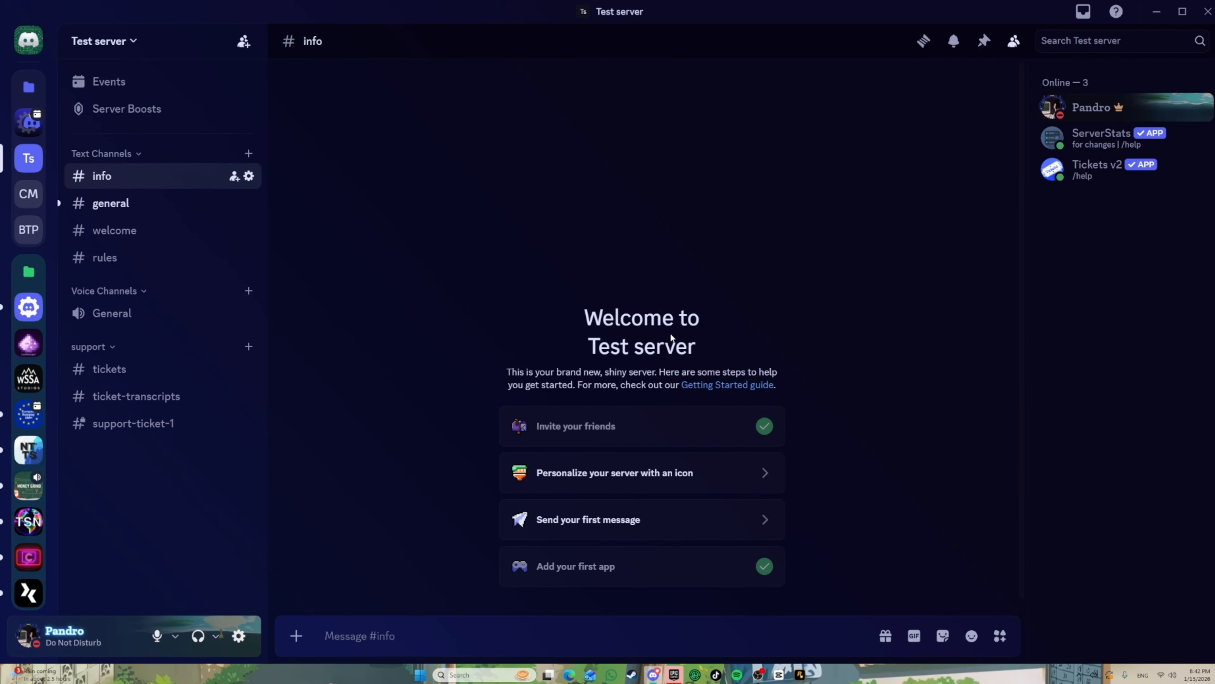
- Run the ServerStats /category create command in the general channel
left_click(149, 202)
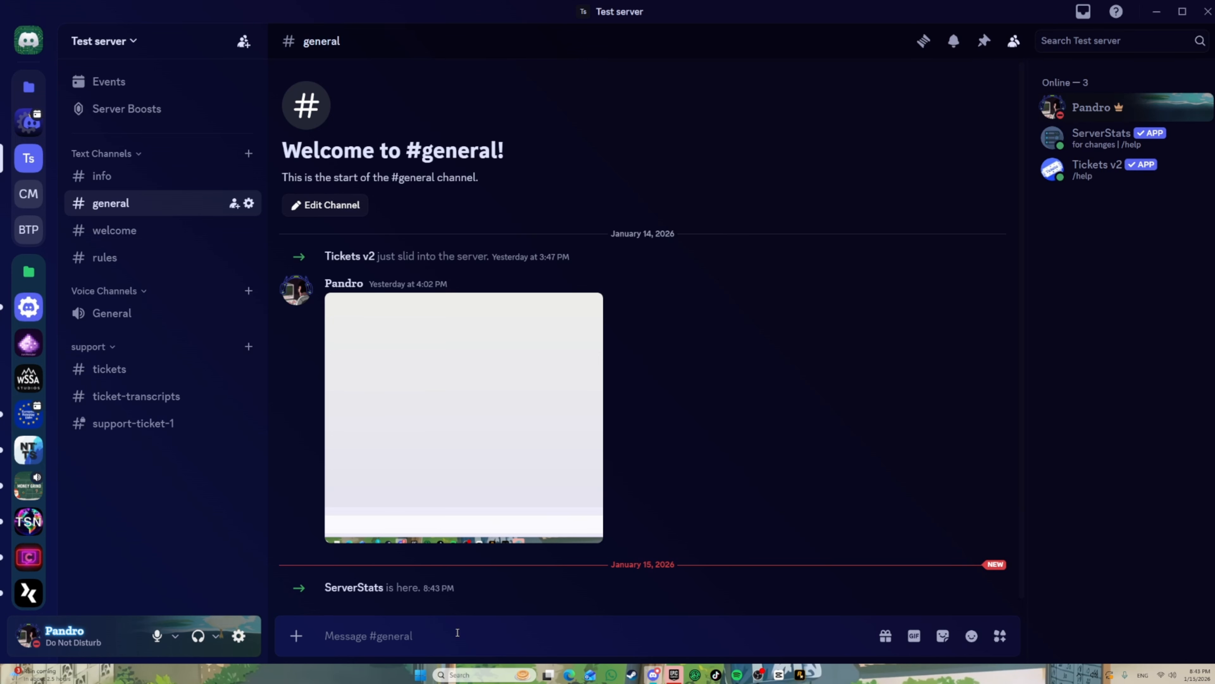
type("/")
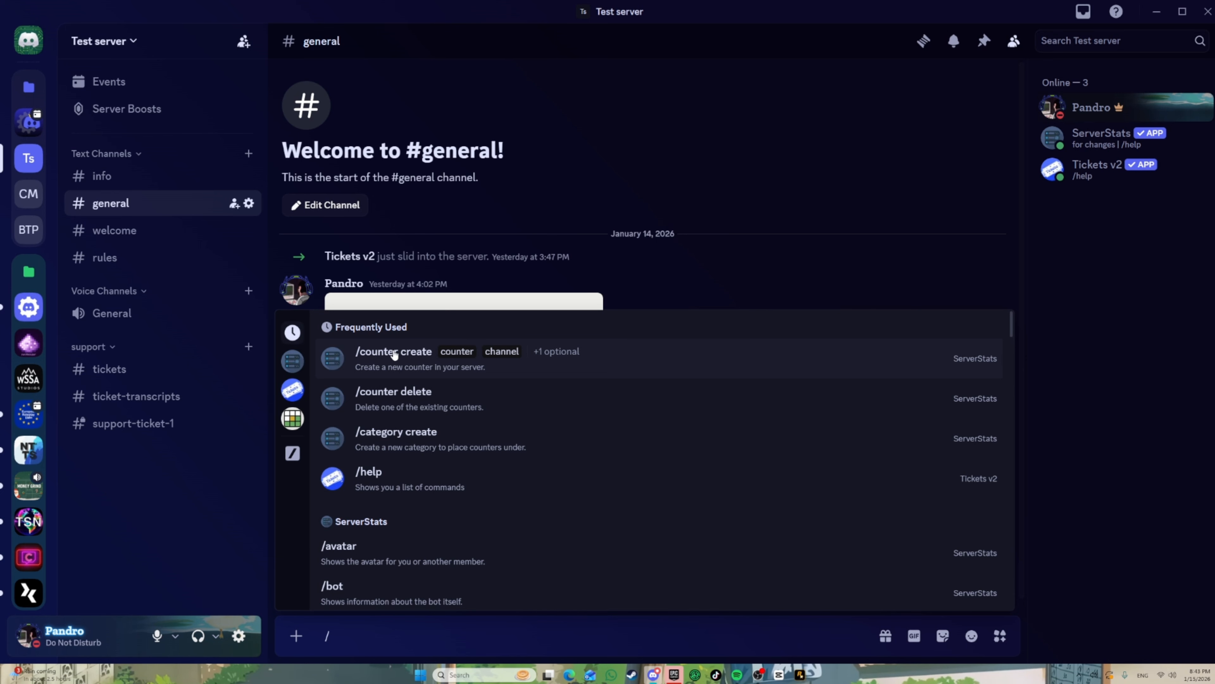
left_click(398, 437)
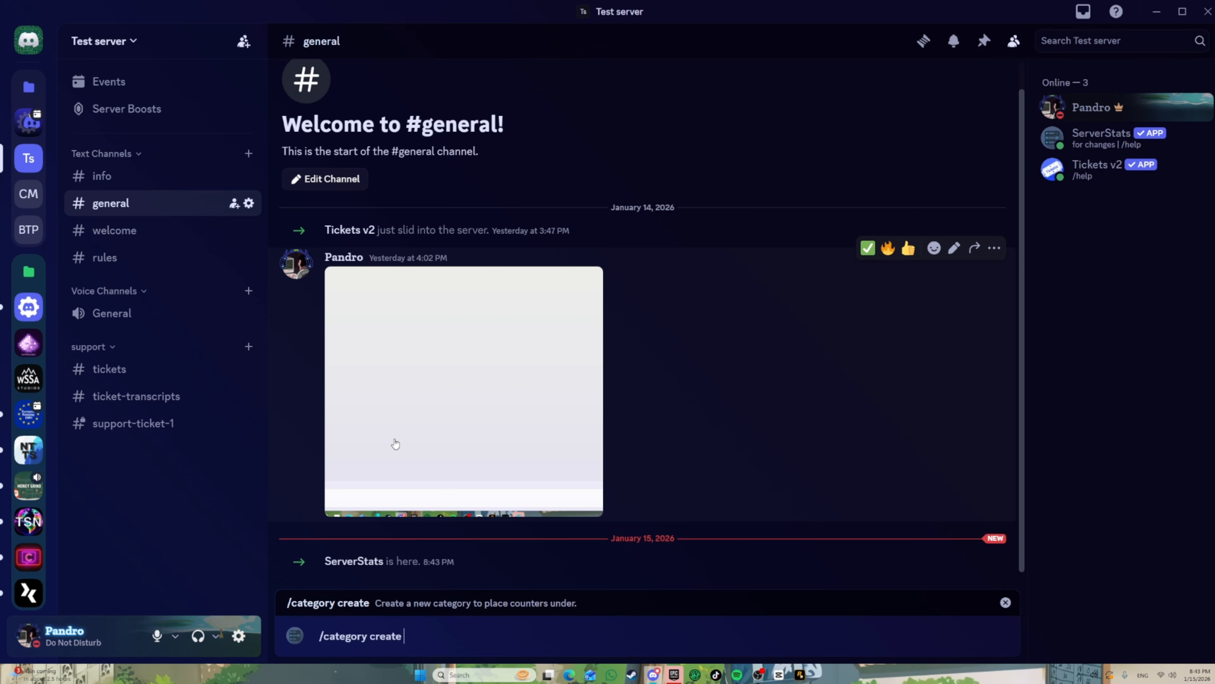
key("Return")
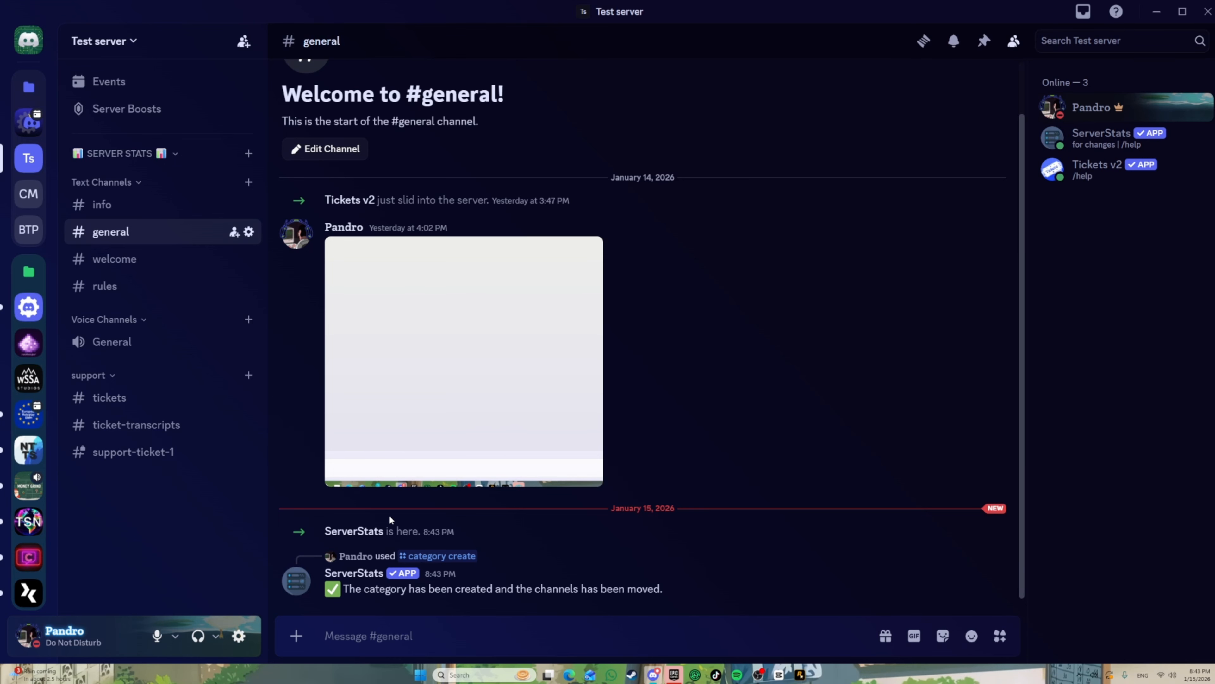
type("/")
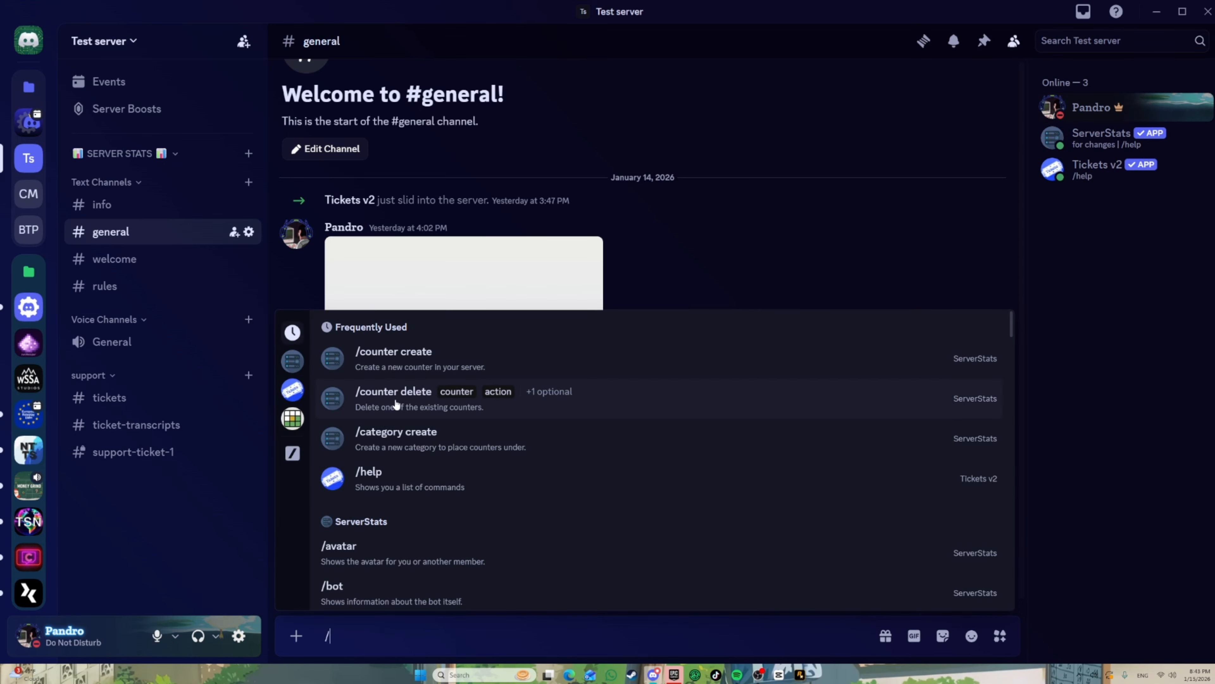
left_click(408, 362)
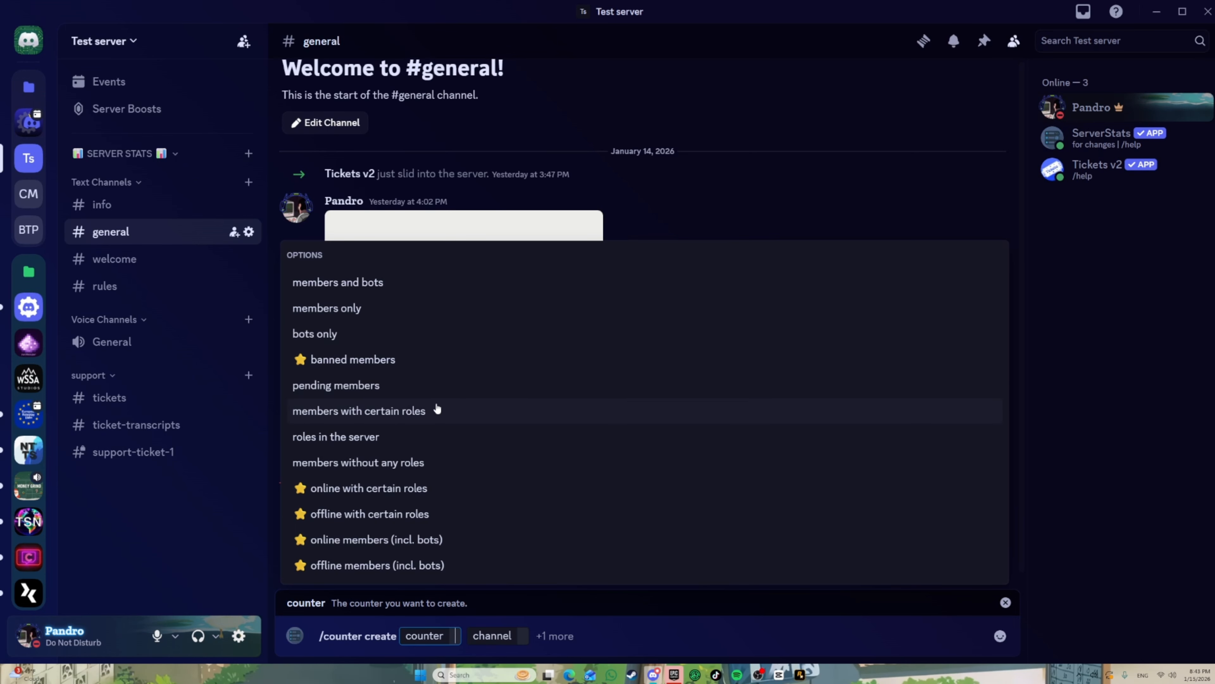
left_click(445, 417)
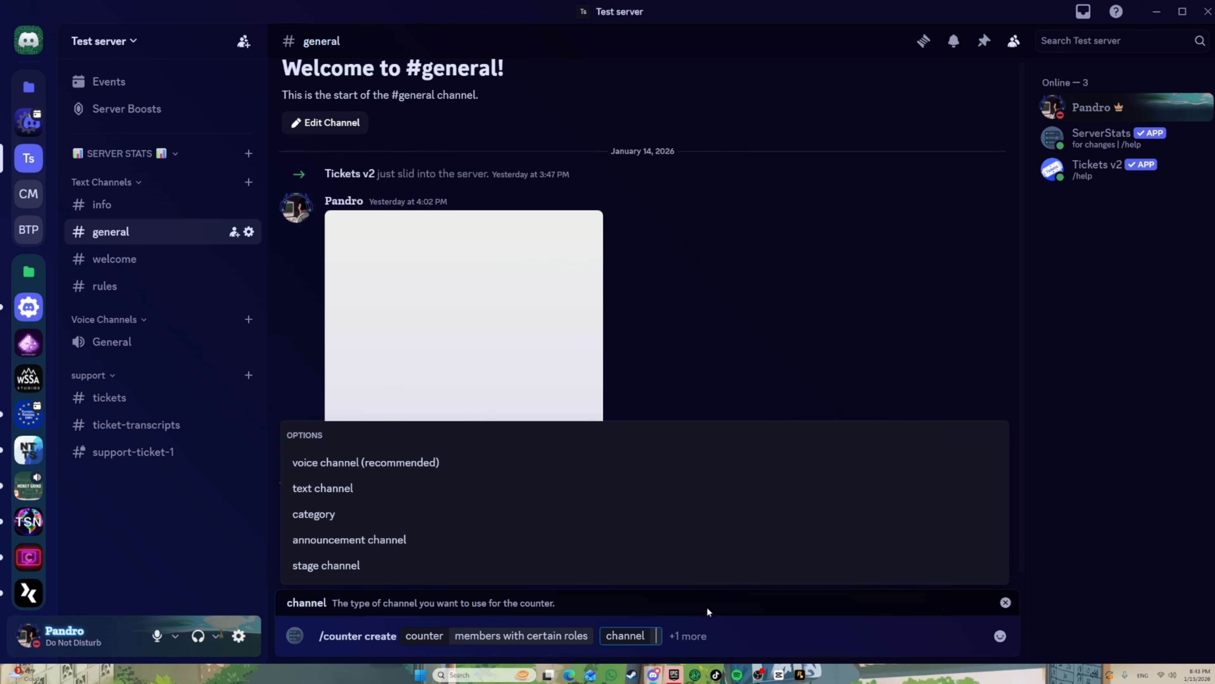
key("BackSpace")
key("BackSpace")
key("BackSpace")
key("BackSpace")
key("BackSpace")
key("BackSpace")
key("BackSpace")
key("BackSpace")
key("BackSpace")
key("BackSpace")
key("BackSpace")
key("BackSpace")
key("BackSpace")
key("BackSpace")
key("BackSpace")
key("BackSpace")
key("BackSpace")
key("BackSpace")
key("BackSpace")
key("BackSpace")
key("BackSpace")
key("BackSpace")
key("BackSpace")
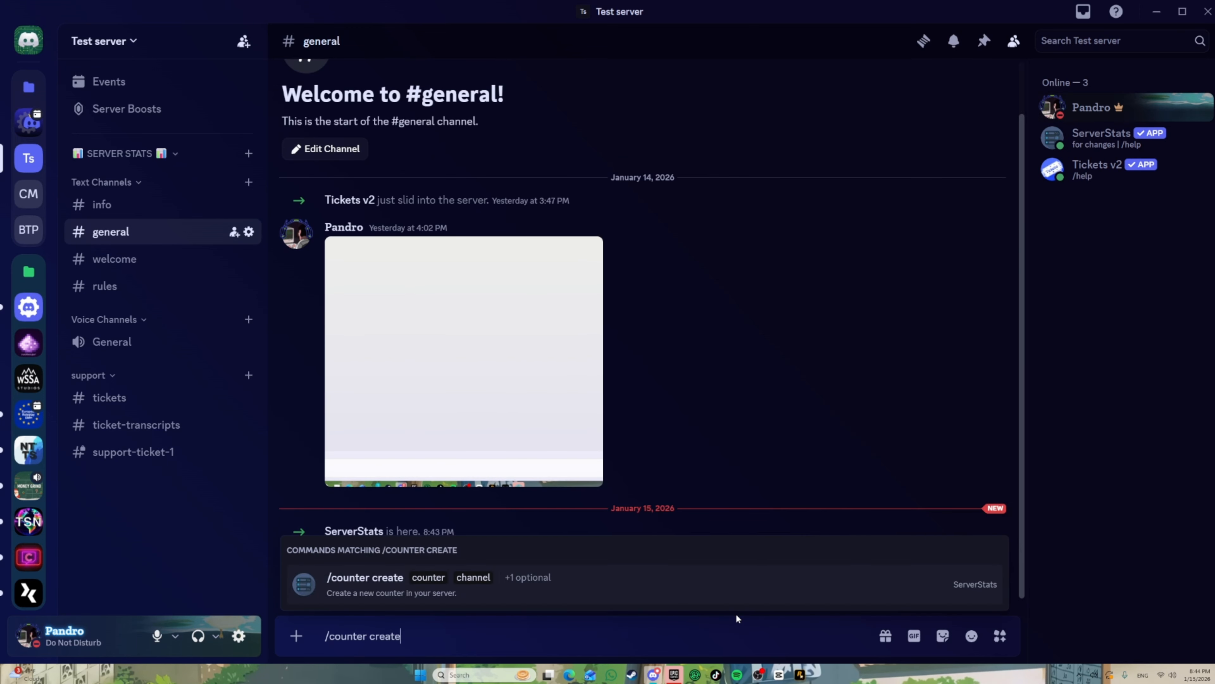
- Run /counter create with the members and bots counter as a voice channel (recommended)
key("Tab")
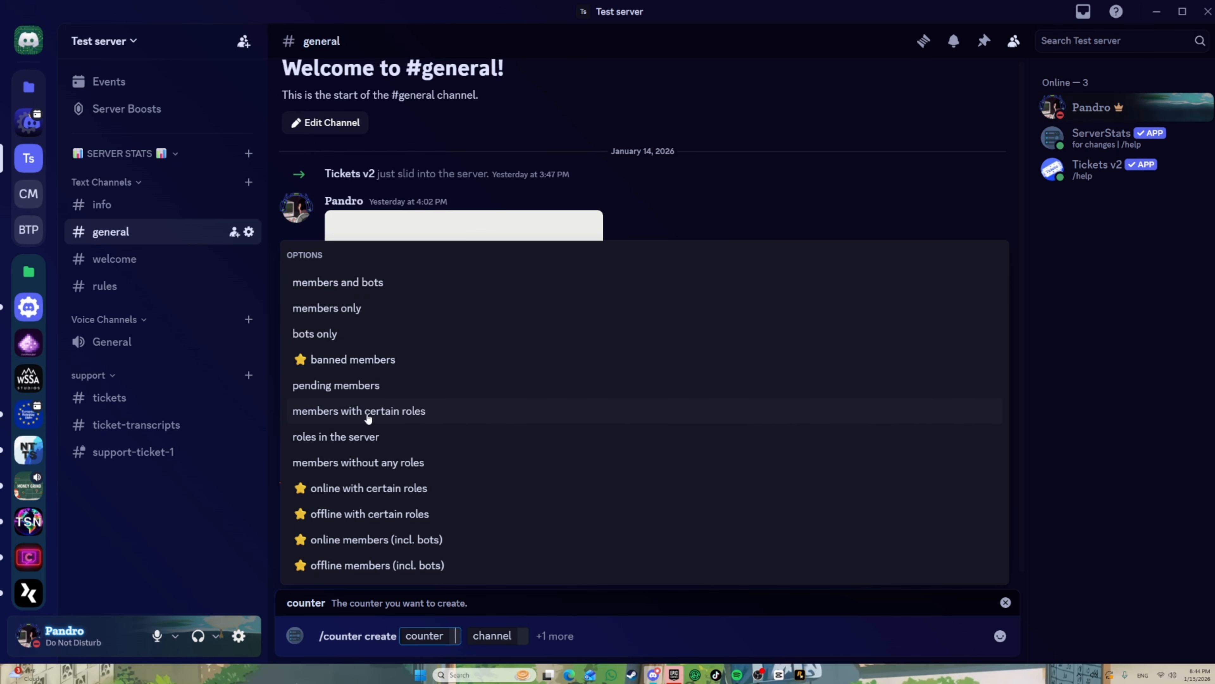
left_click(368, 287)
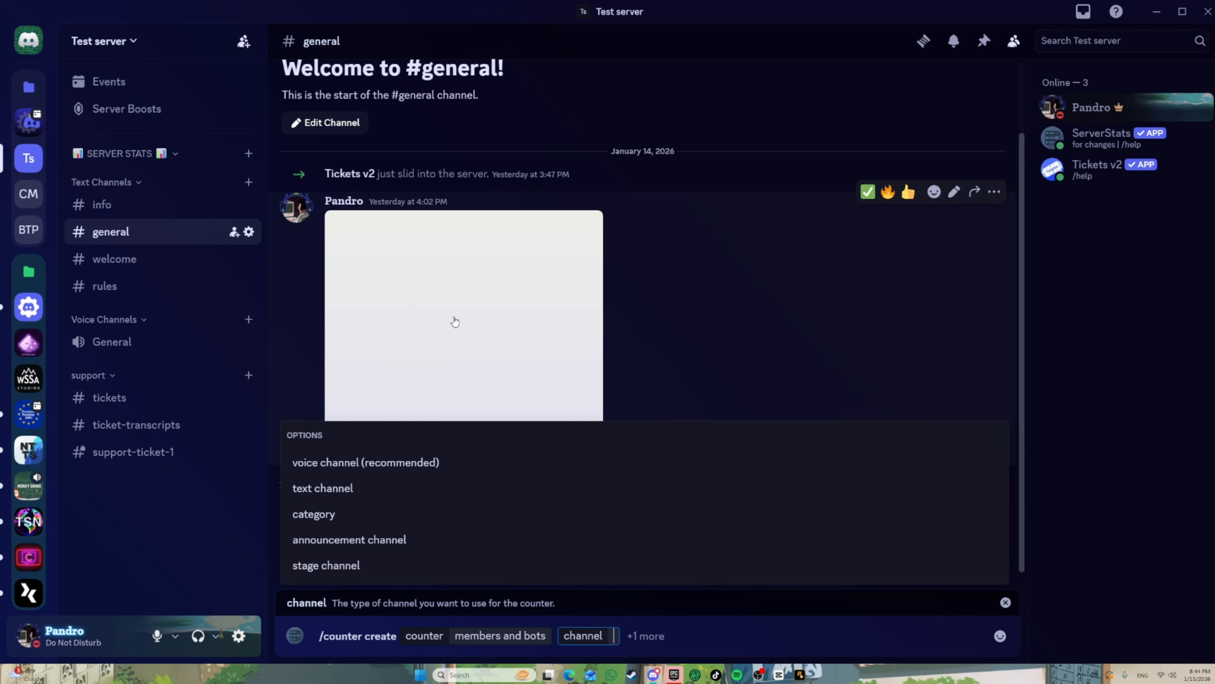
left_click(340, 467)
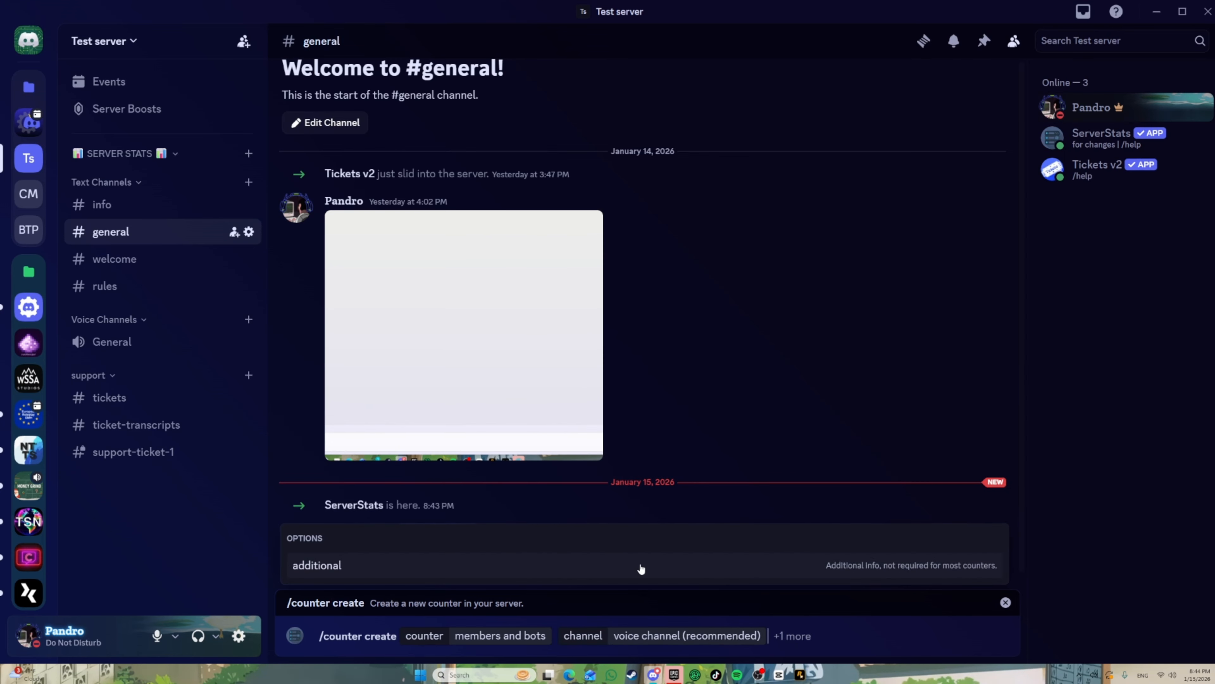
key("Return")
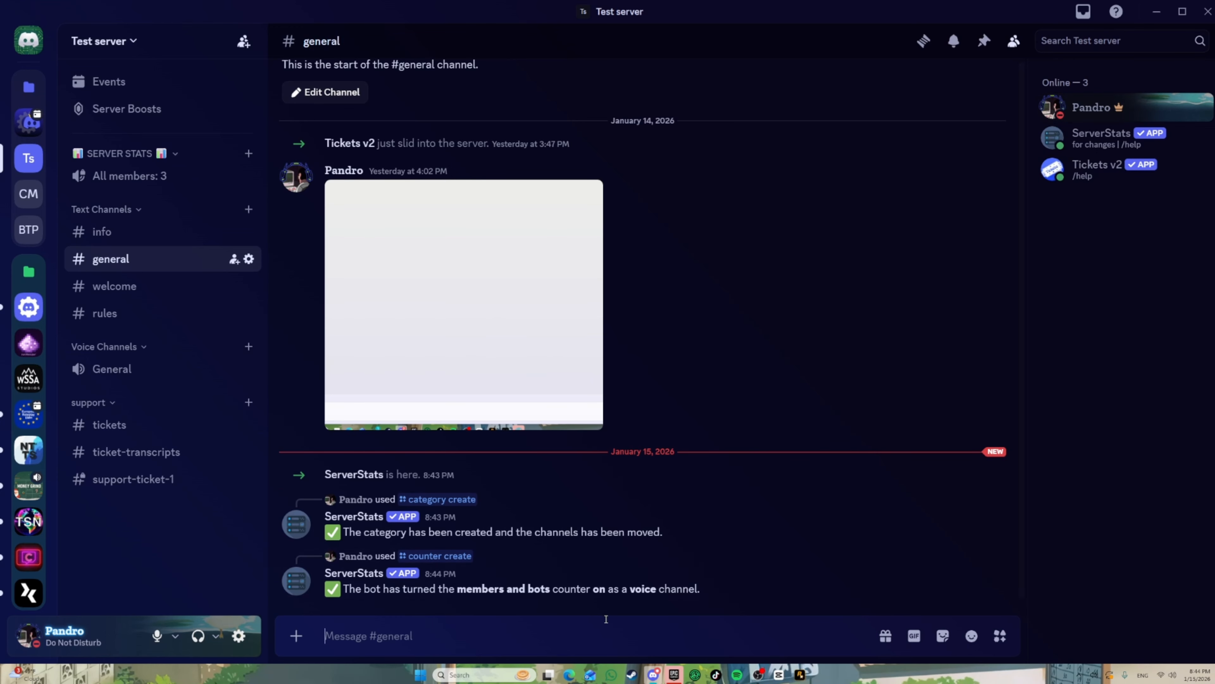
- Run /counter create with the bots only counter as a voice channel (recommended)
type("/")
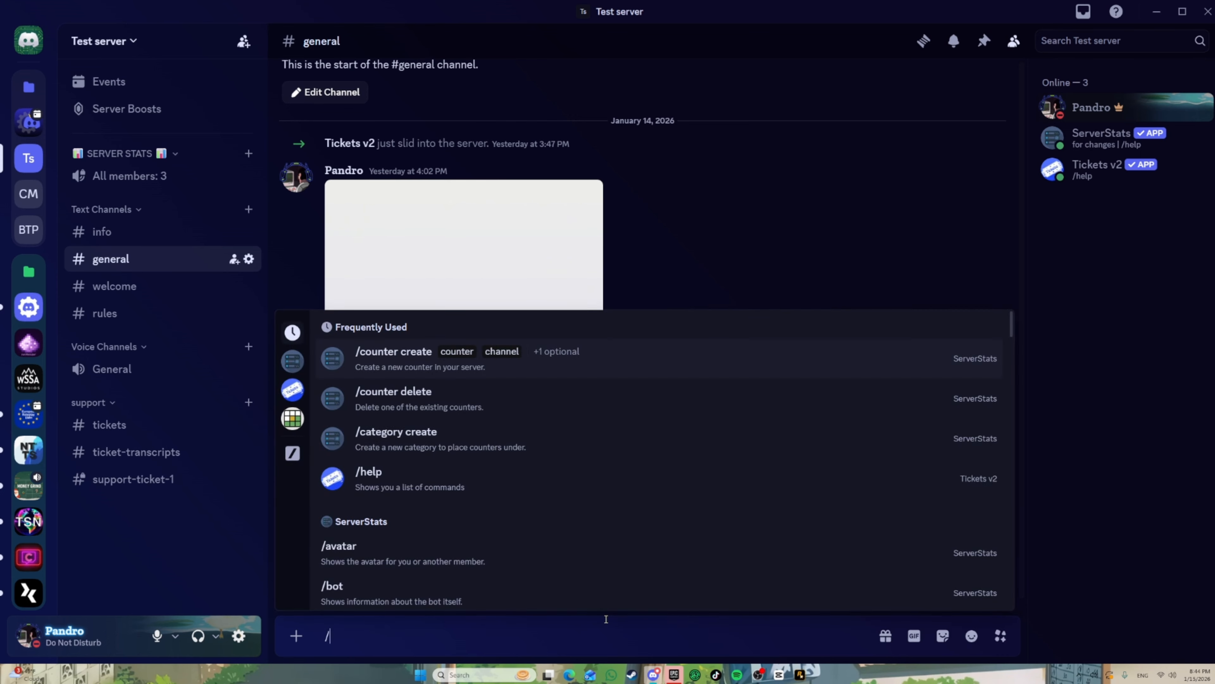
left_click(401, 359)
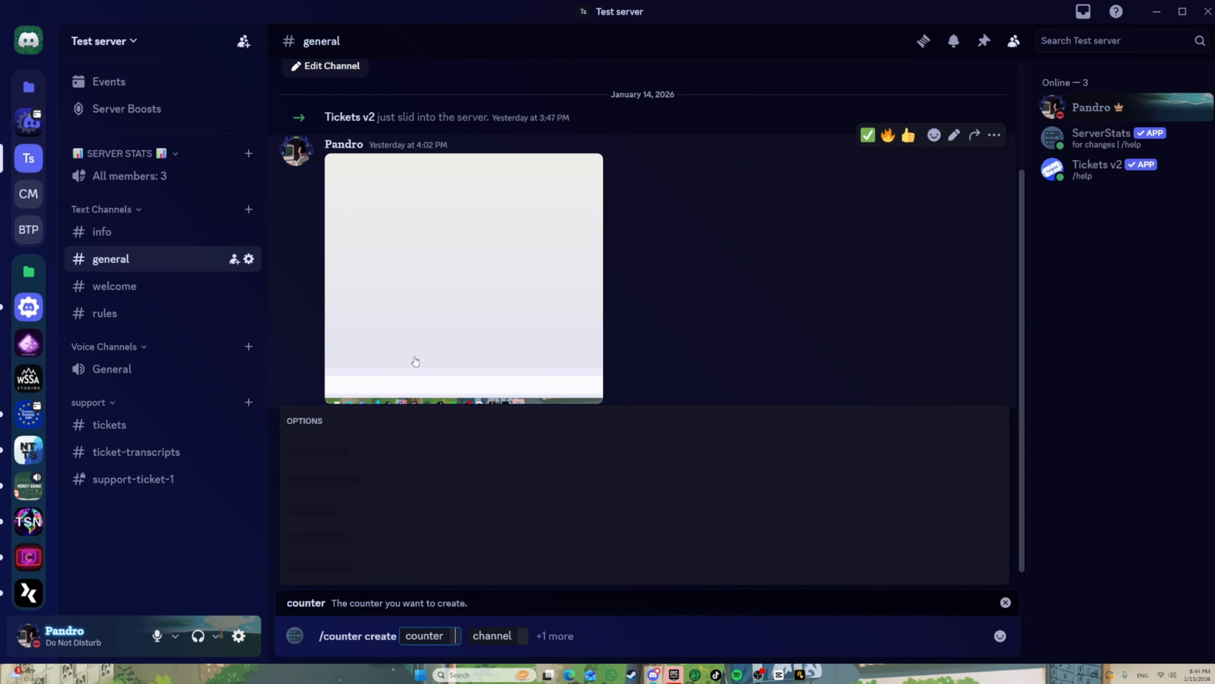
left_click(361, 333)
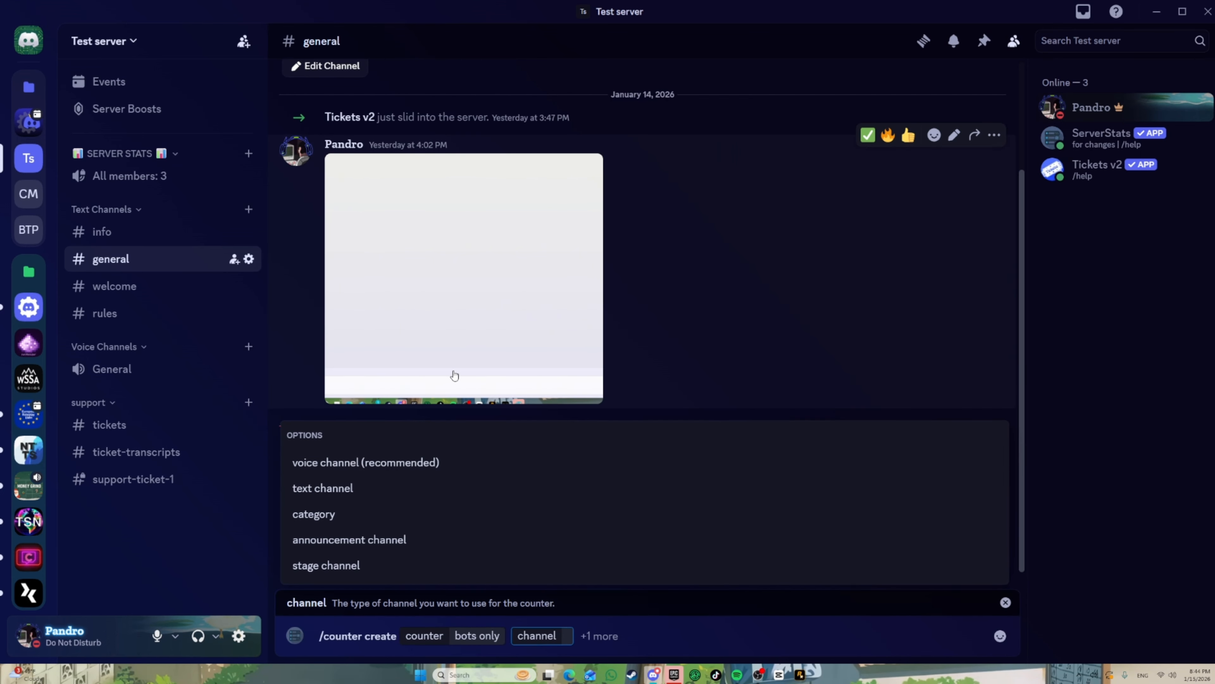
left_click(341, 462)
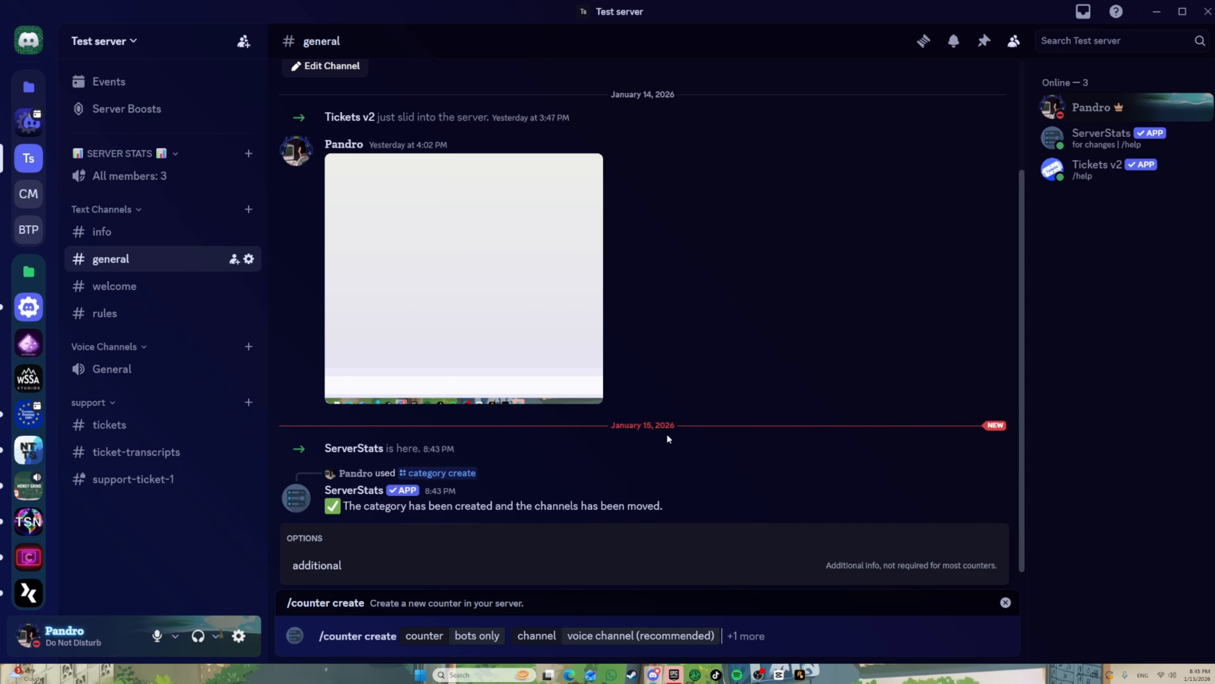
key("Return")
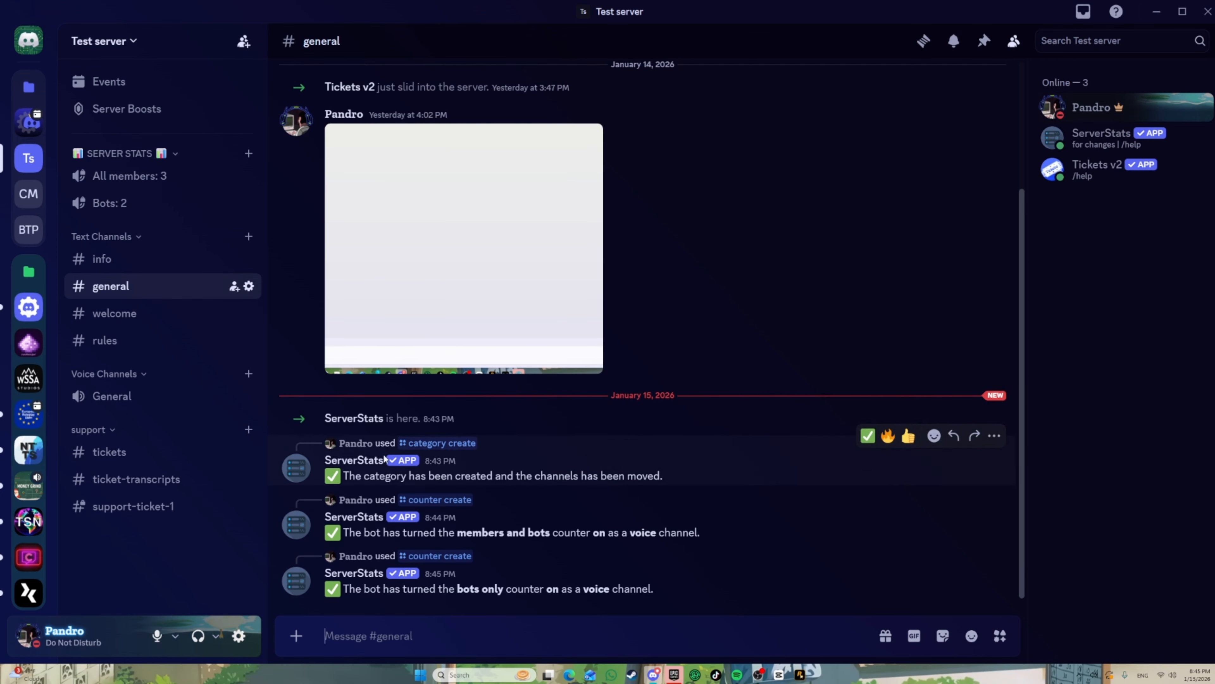
- Run /counter create with the members only counter as a voice channel (recommended)
type("/")
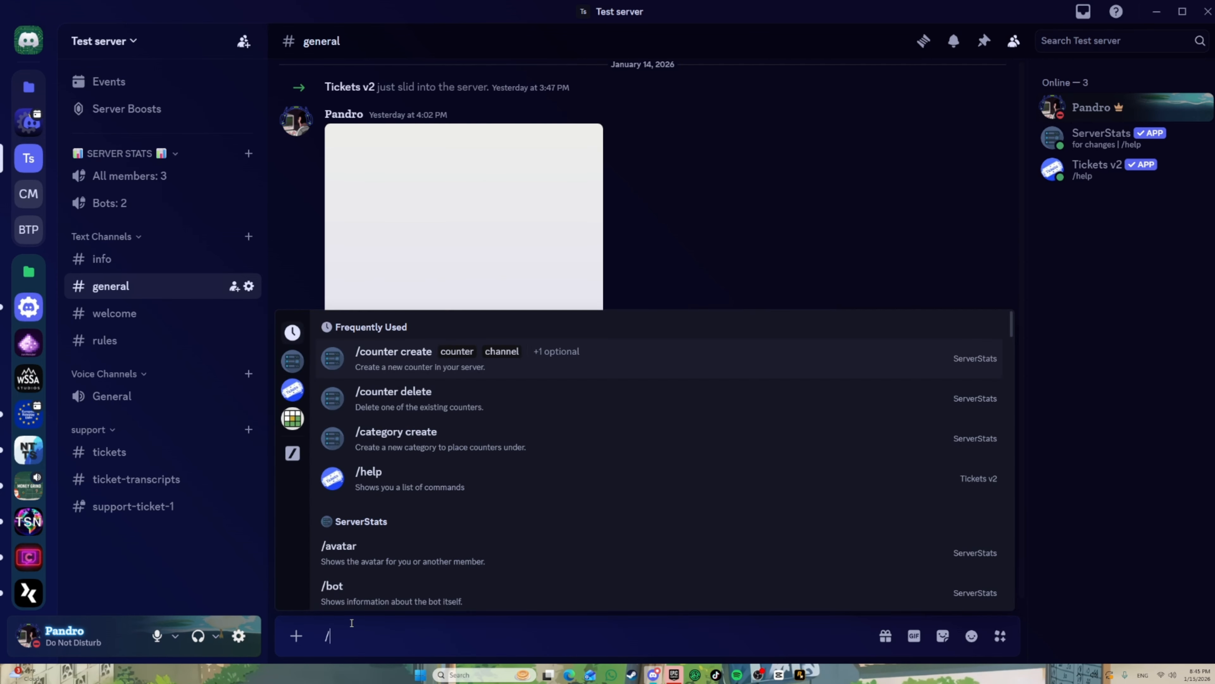
left_click(460, 371)
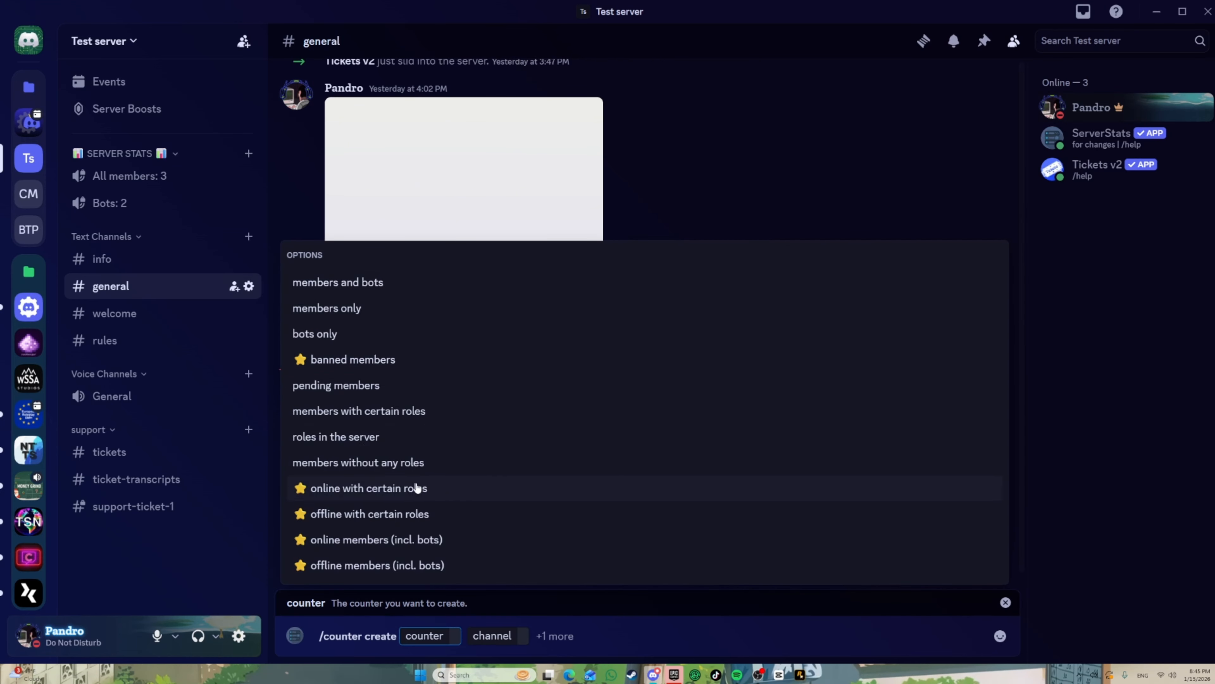
left_click(358, 340)
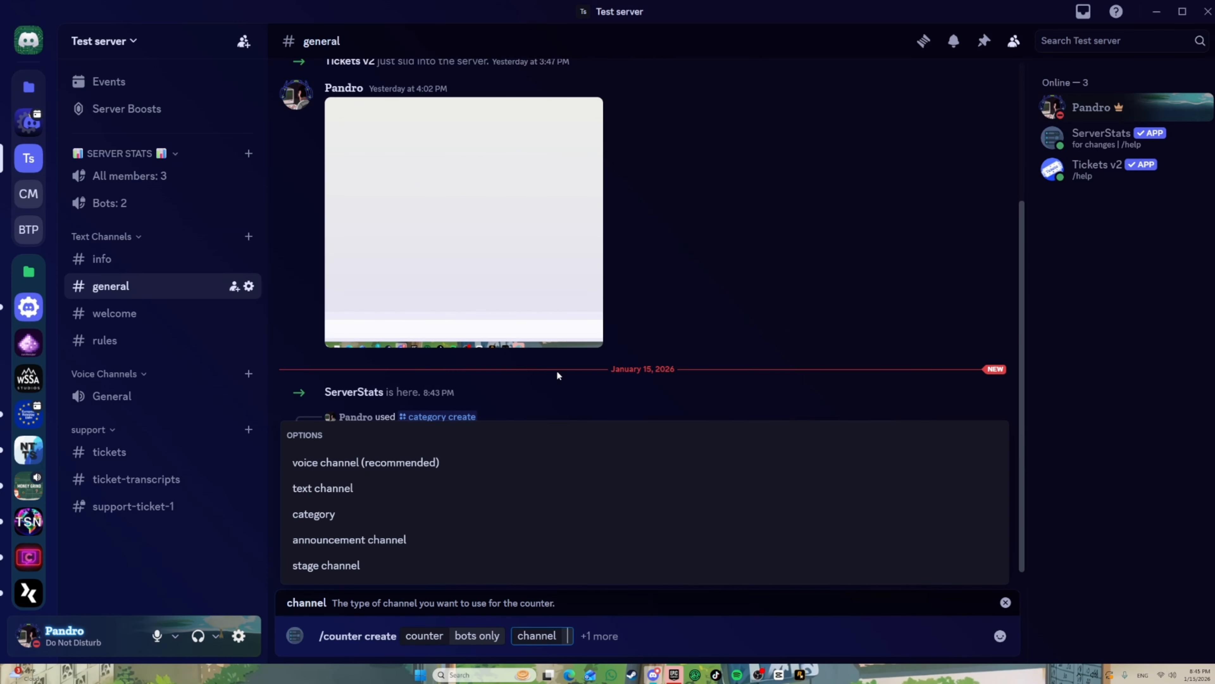
key("BackSpace")
key("BackSpace")
key("BackSpace")
key("BackSpace")
key("BackSpace")
key("BackSpace")
key("BackSpace")
key("BackSpace")
key("BackSpace")
key("BackSpace")
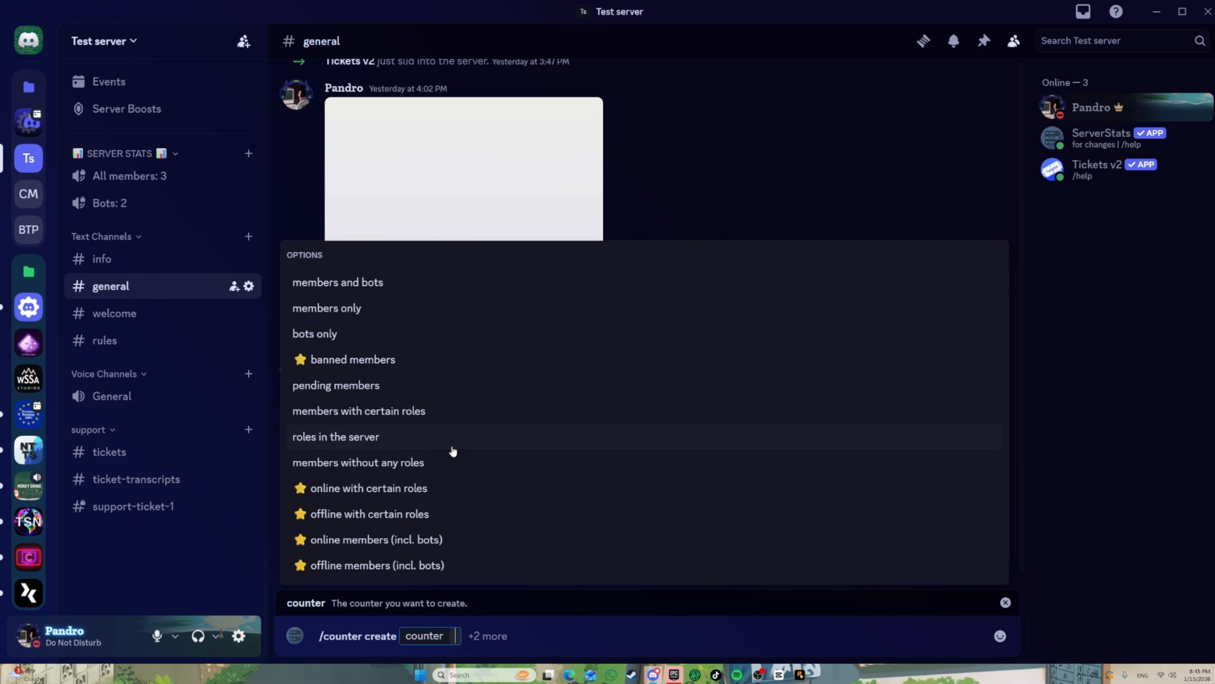
left_click(381, 312)
left_click(358, 460)
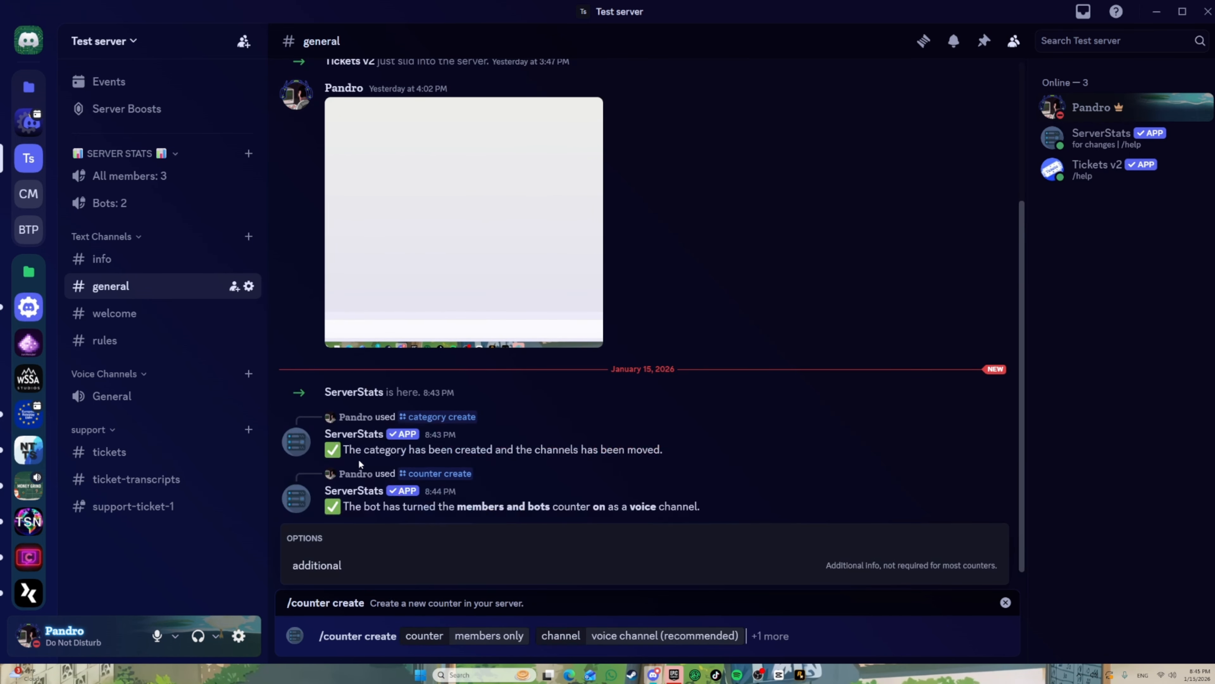
key("Return")
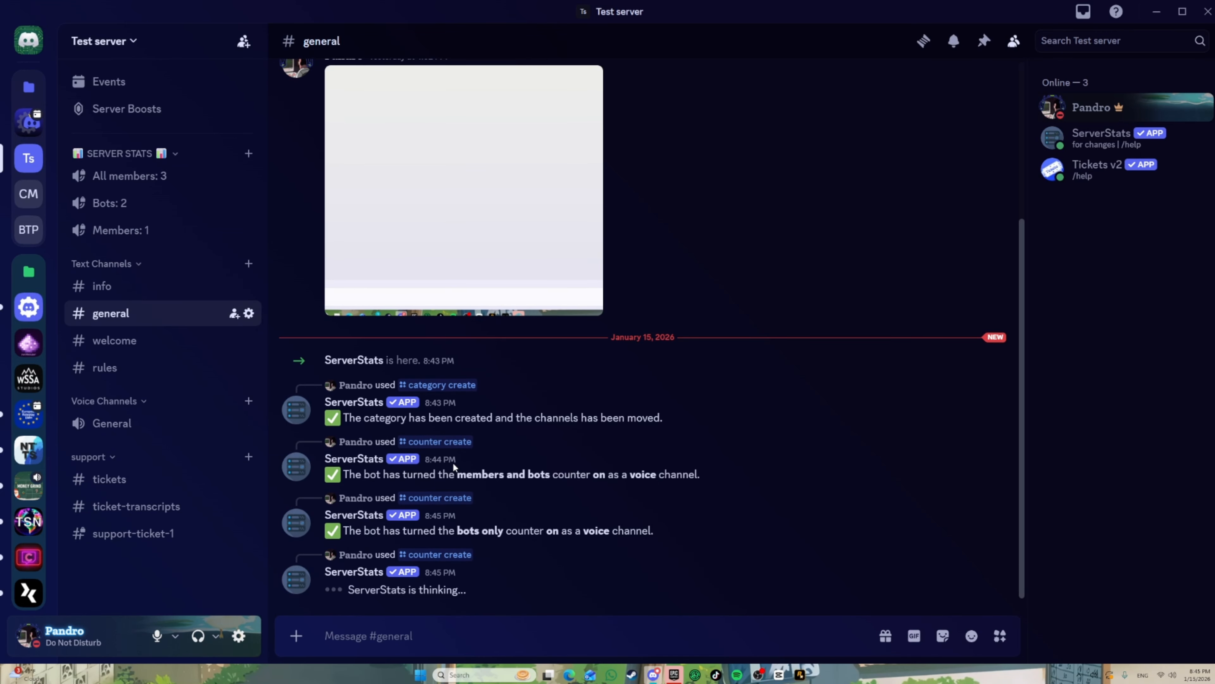
left_click_drag(138, 233, 144, 204)
left_click(481, 633)
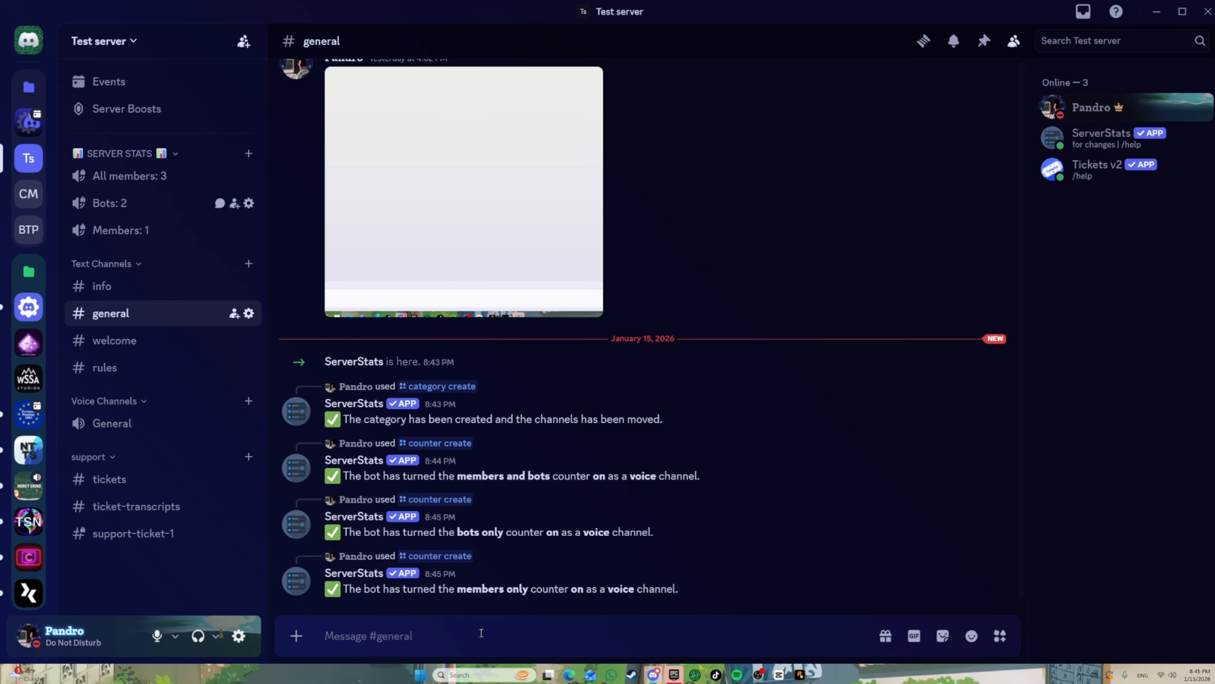
type("/")
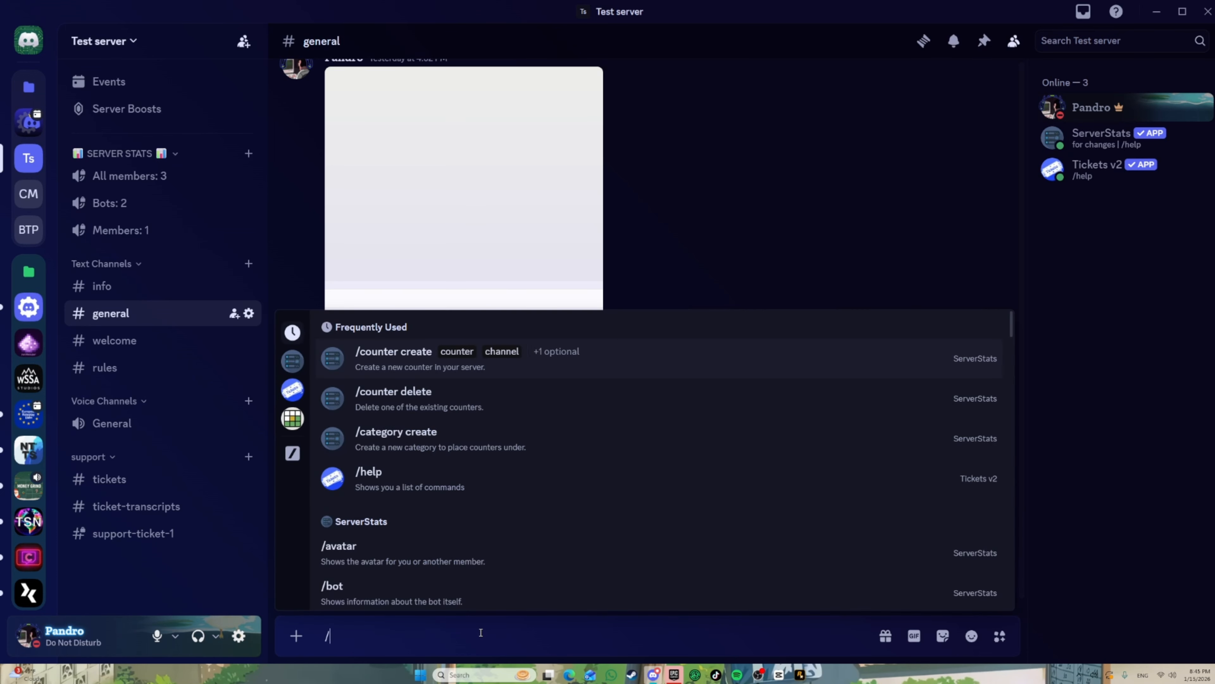
left_click(402, 366)
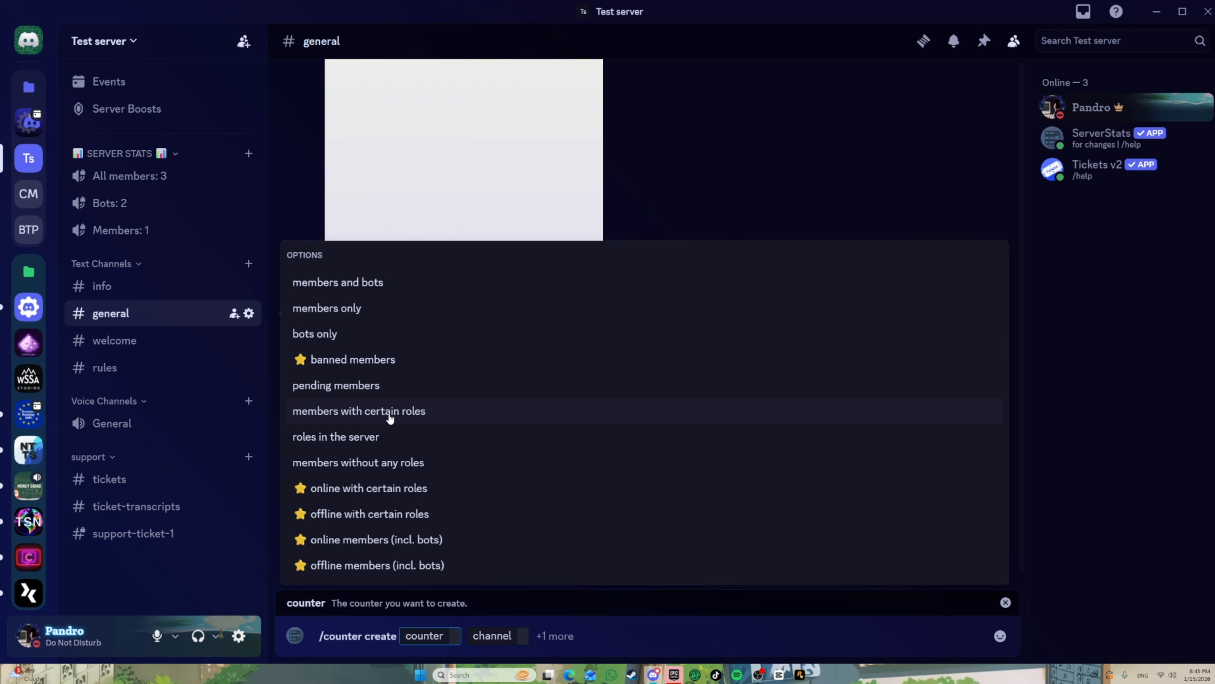
left_click(411, 416)
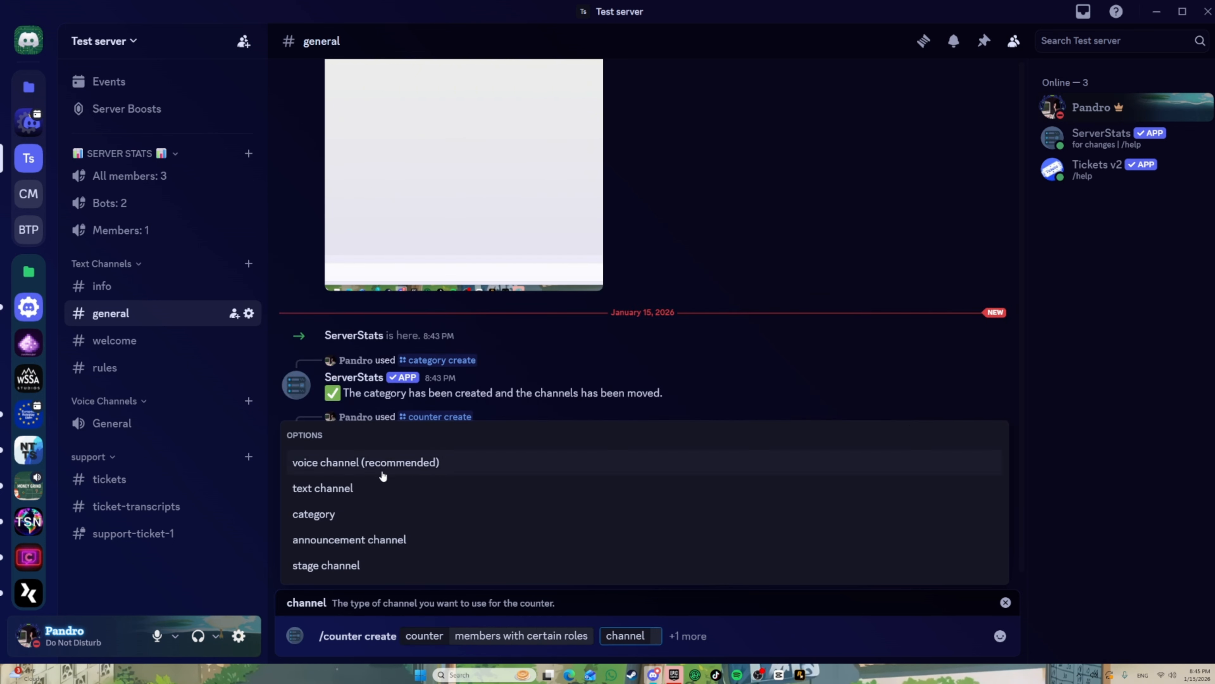
left_click(403, 467)
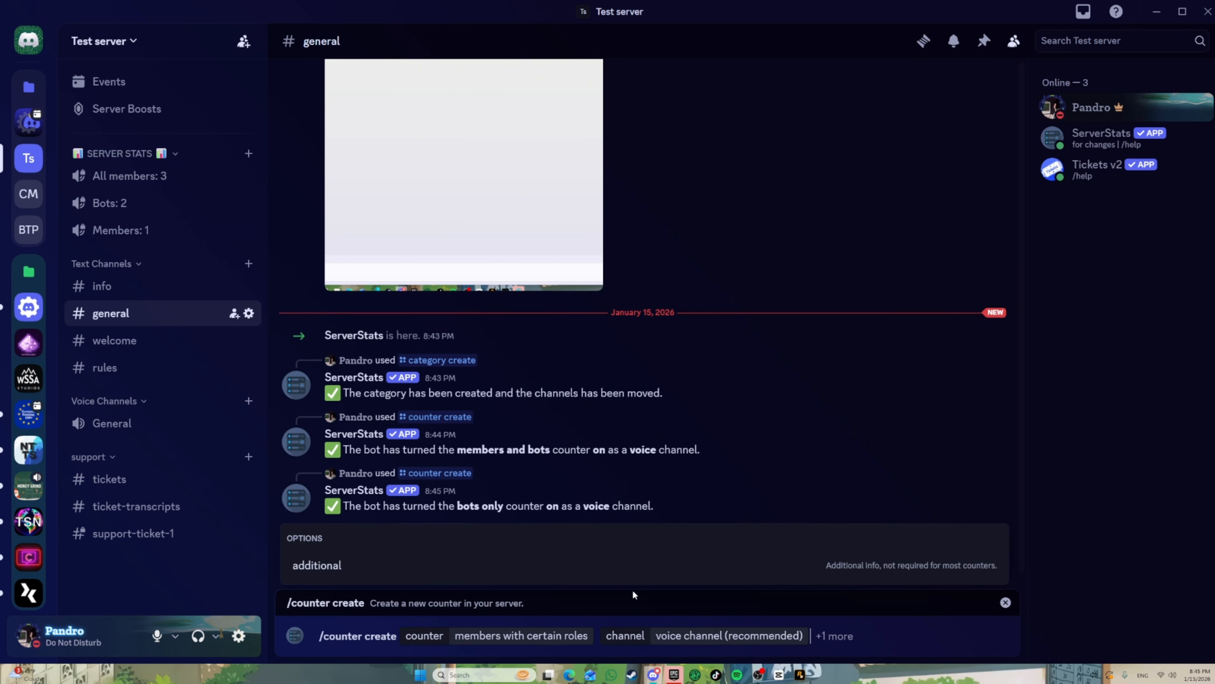
left_click(623, 567)
key("shift")
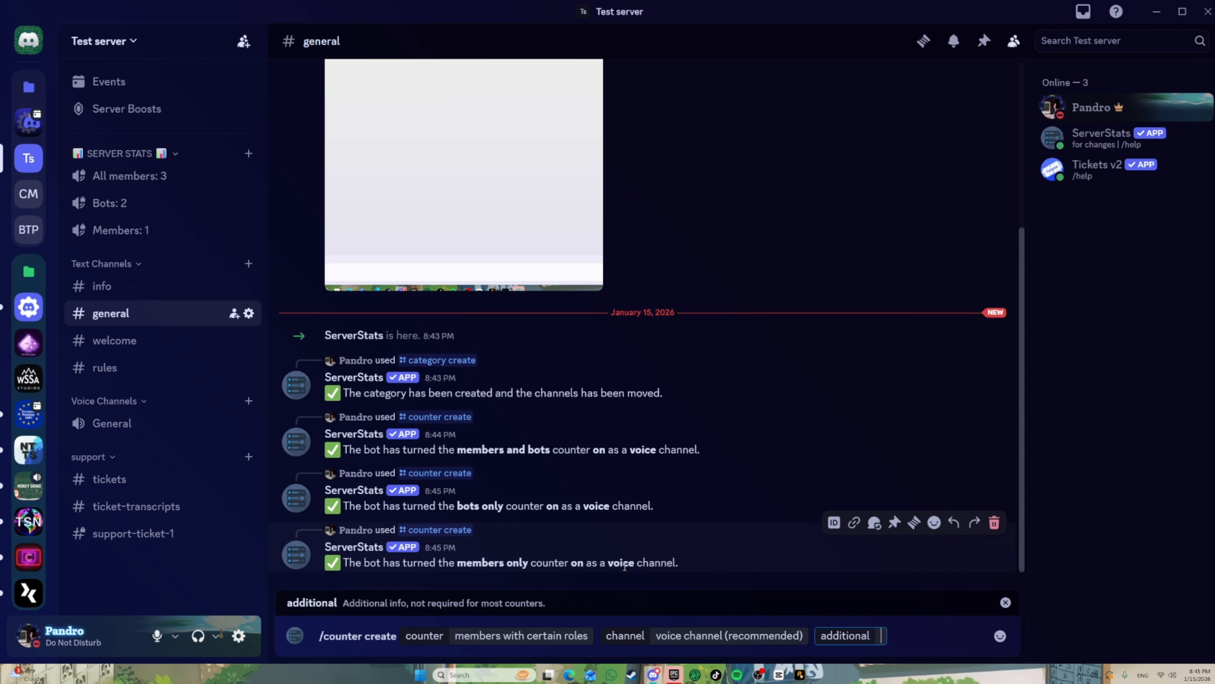
type("@")
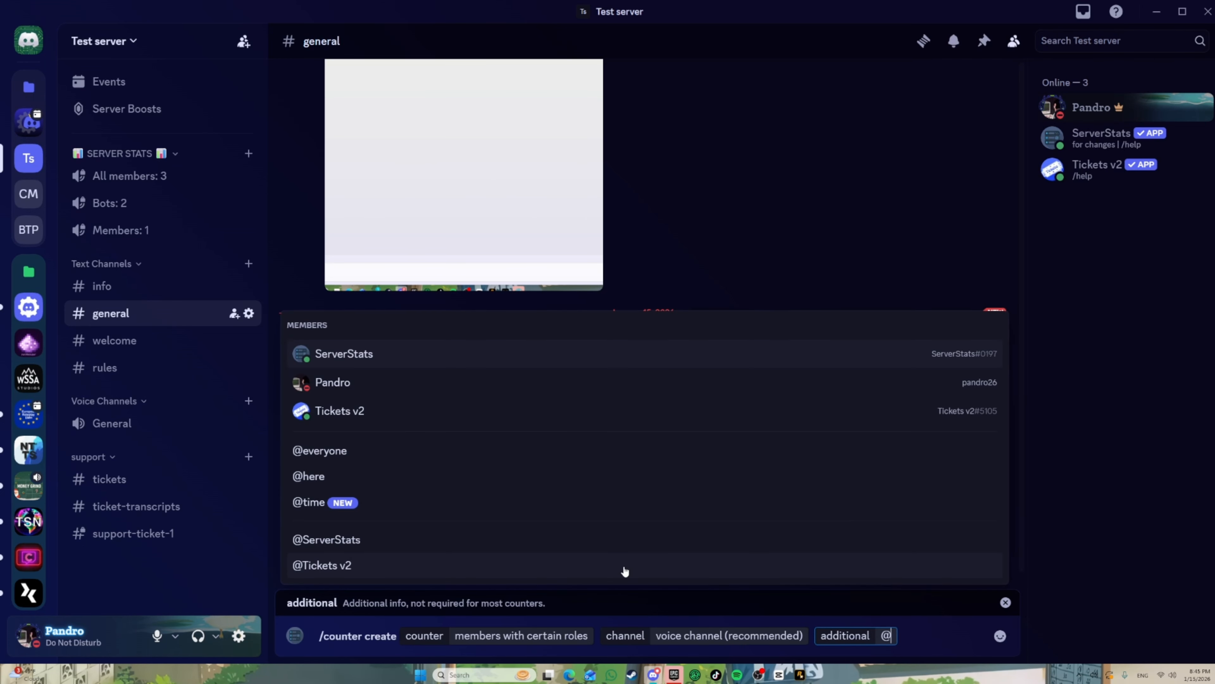
left_click(379, 567)
key("Return")
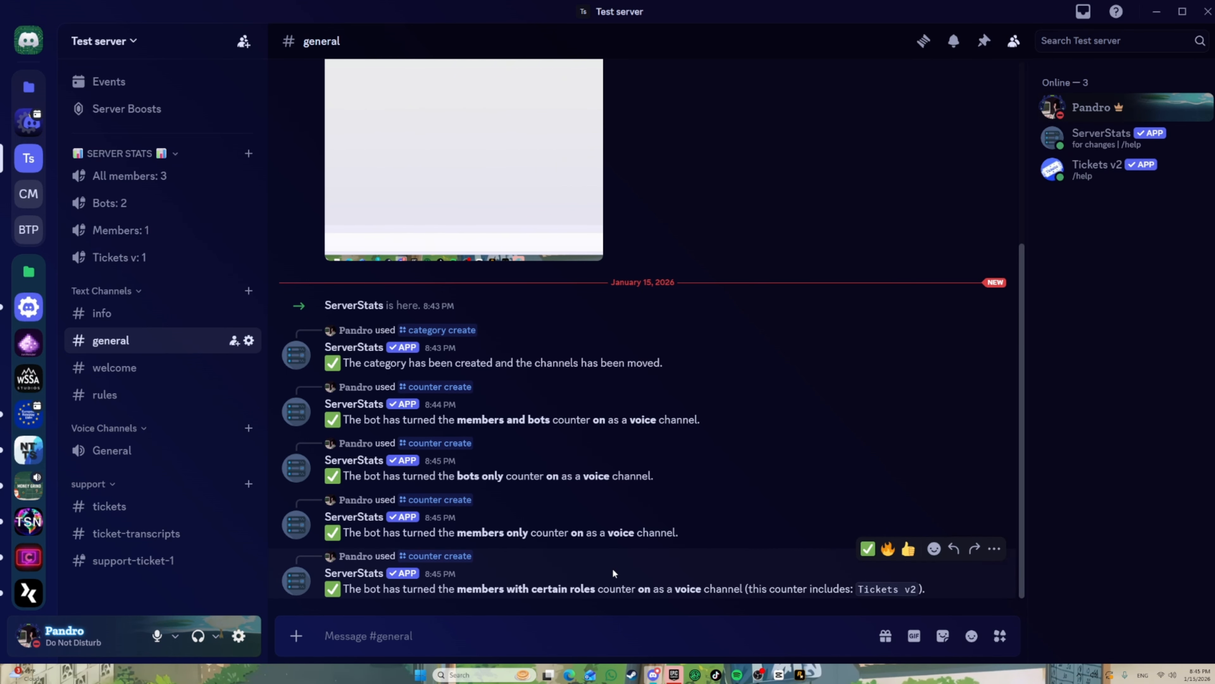
- Rename the Tickets v counter channel to "test: 1", save the change and leave the channel settings
type("/")
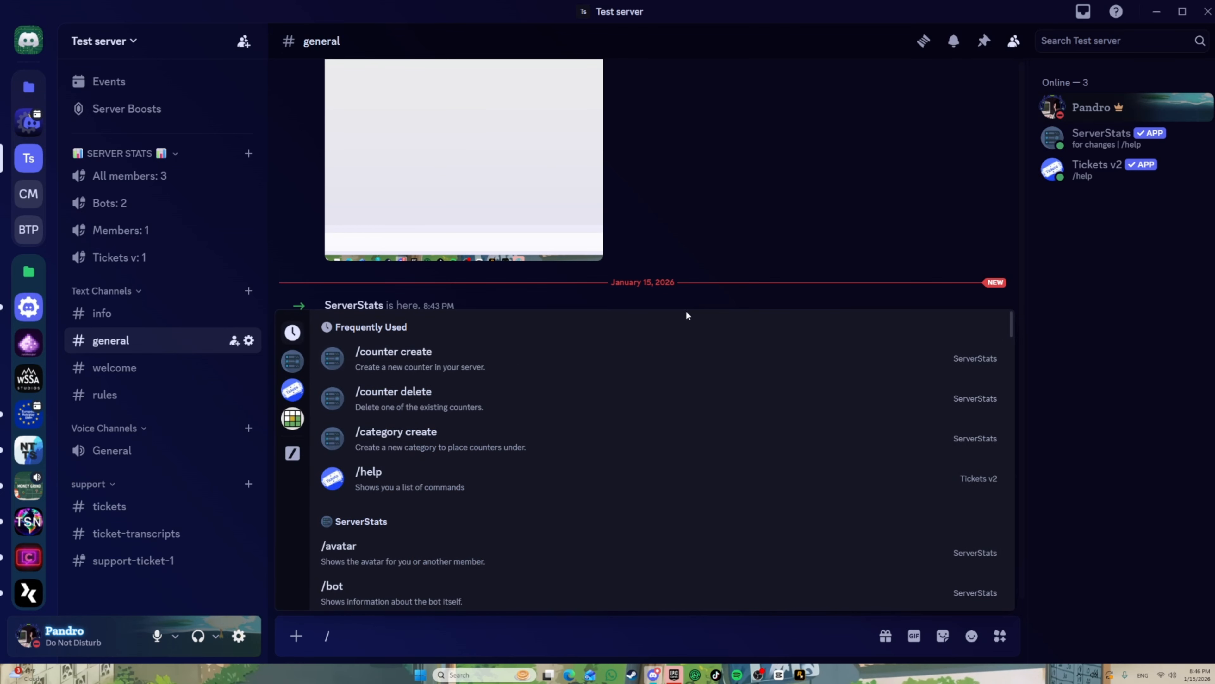
key("Escape")
left_click(249, 258)
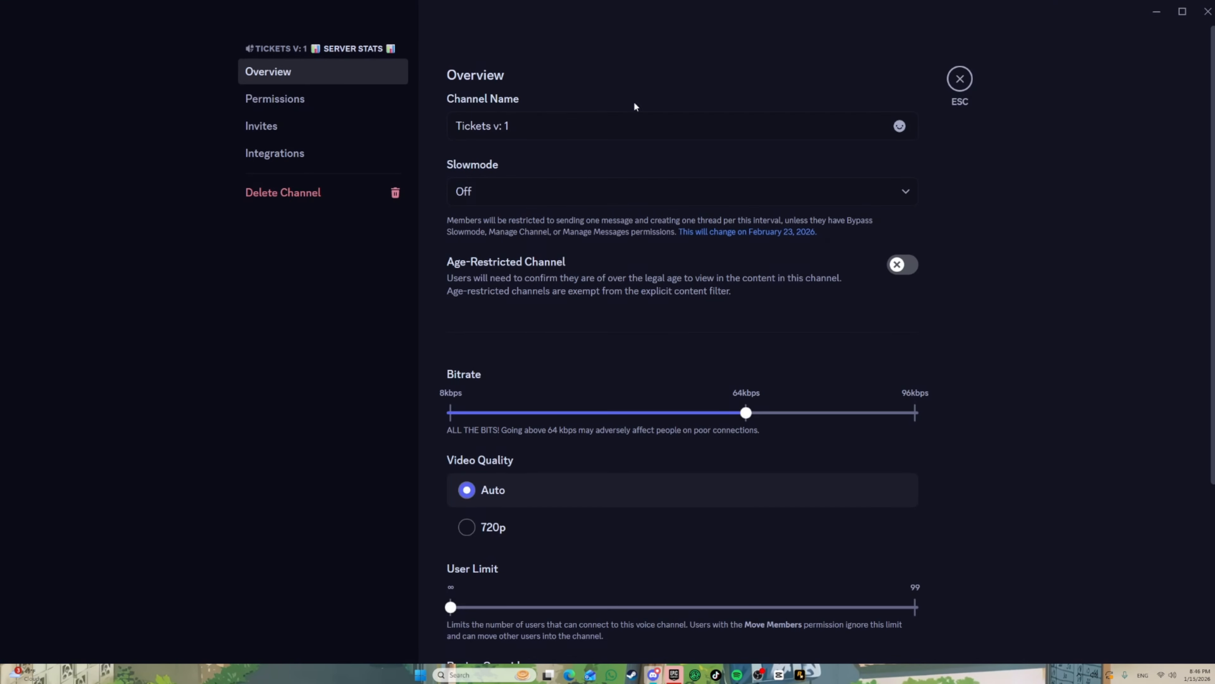
left_click_drag(499, 126, 453, 129)
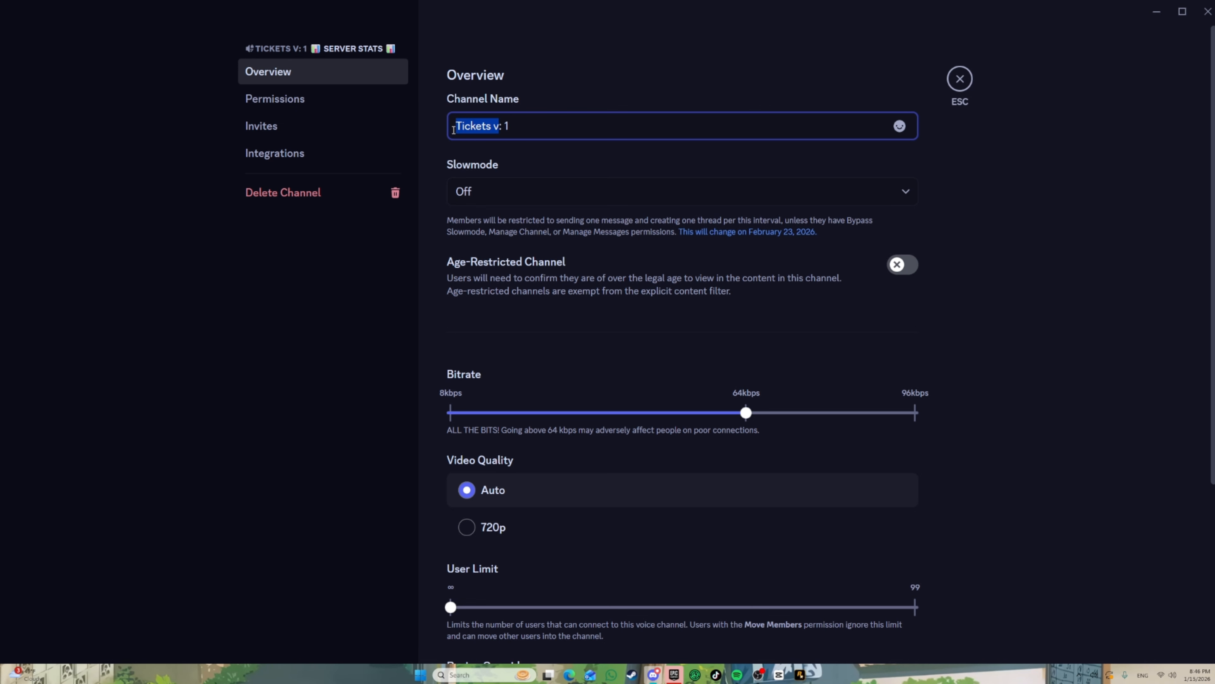
type("tes")
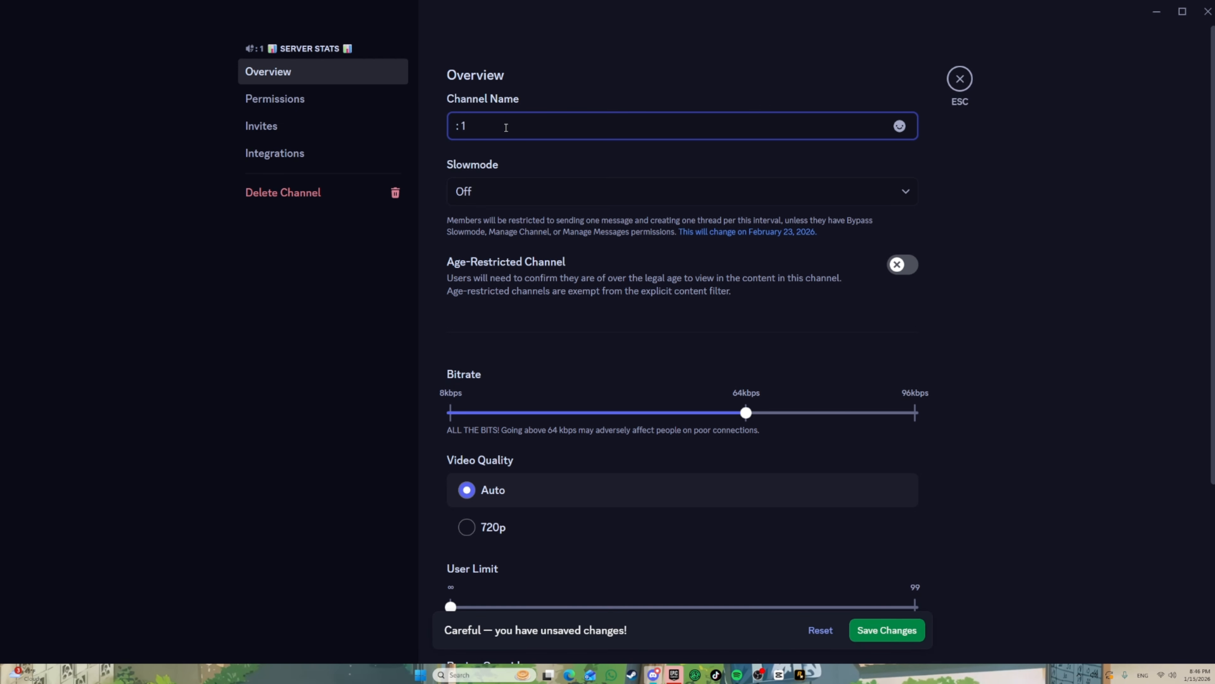
type("t")
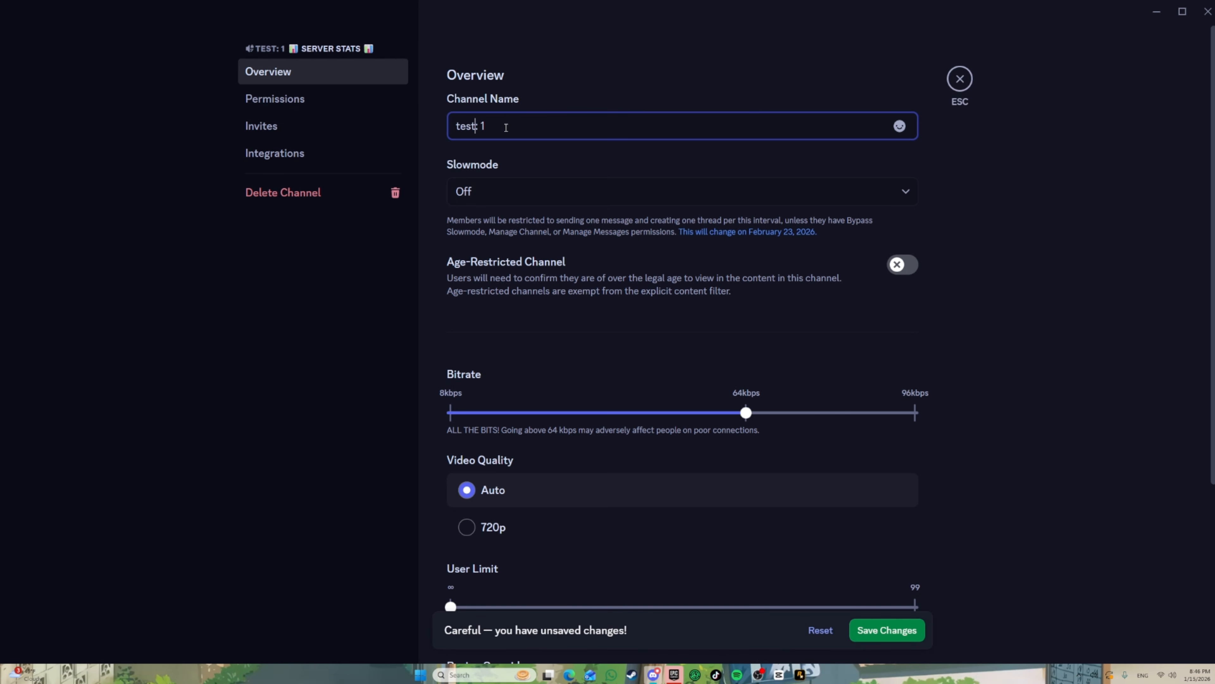
left_click(879, 636)
left_click(960, 79)
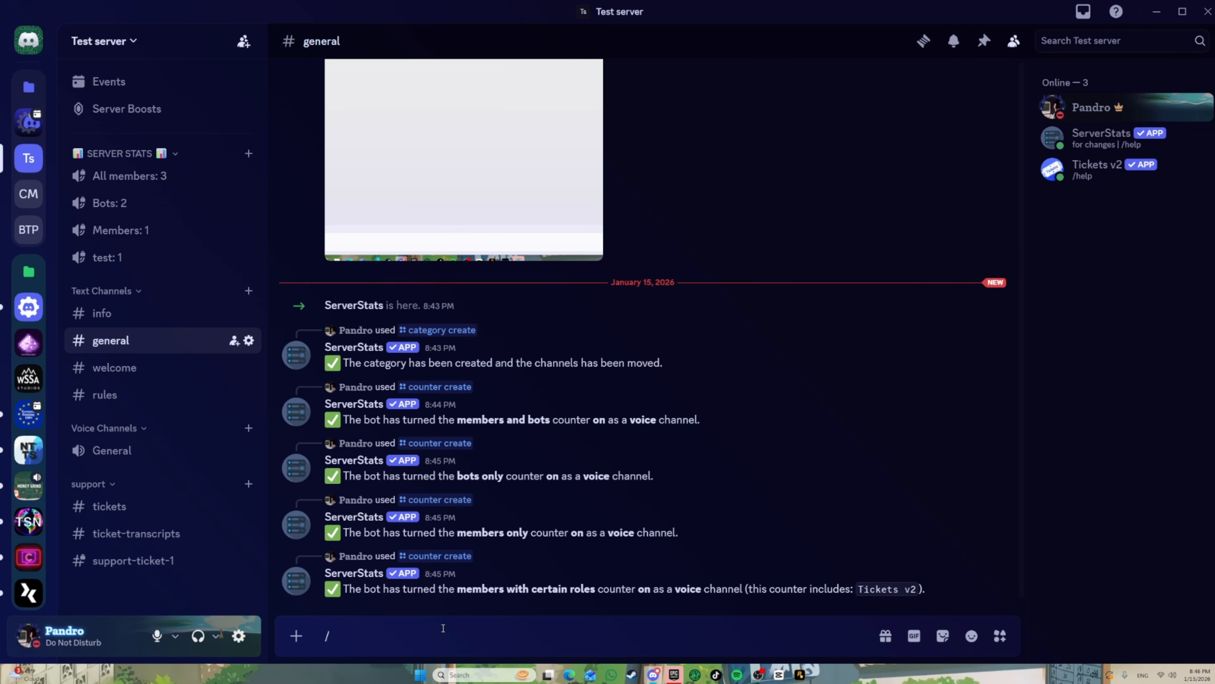
- Clear the leftover slash and run /counter create with the members without any roles counter as a voice channel (recommended)
key("BackSpace")
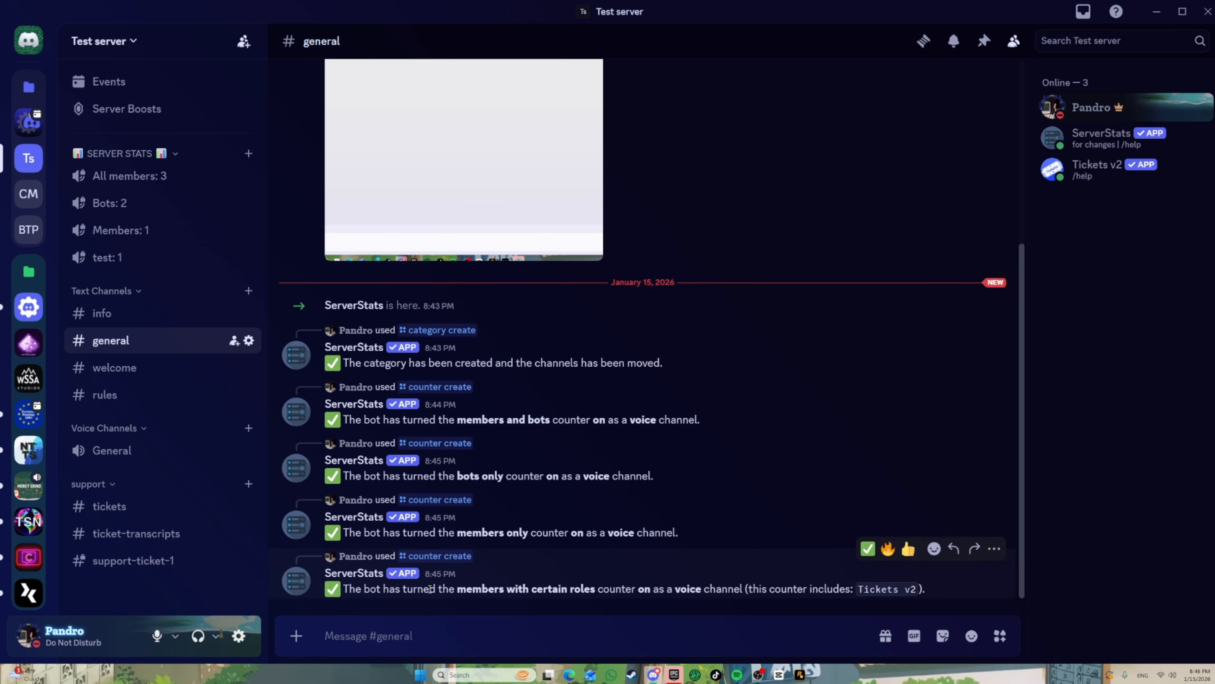
type("/")
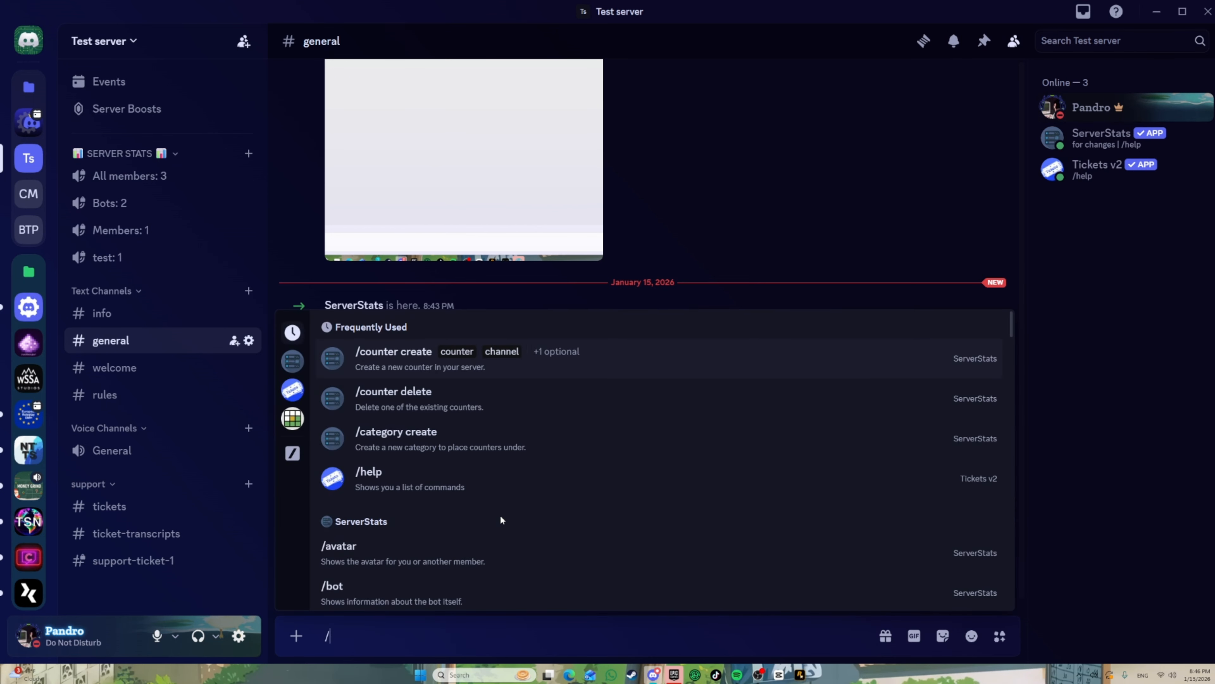
left_click(388, 368)
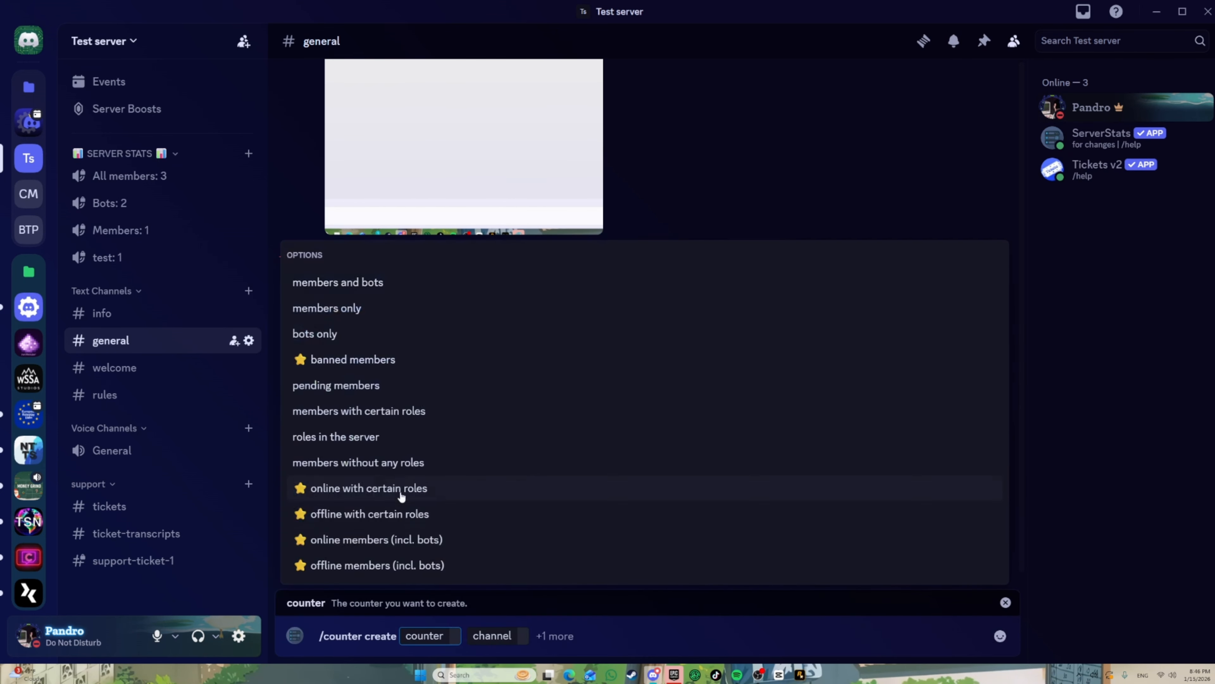
left_click(410, 463)
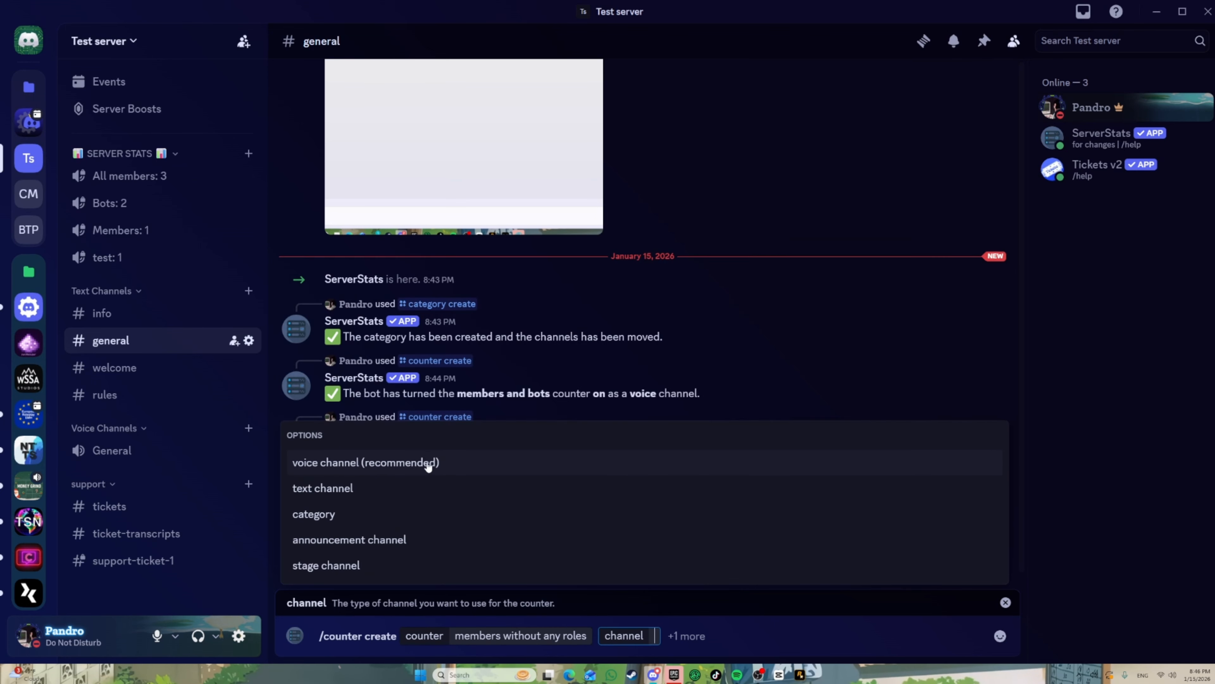
left_click(388, 463)
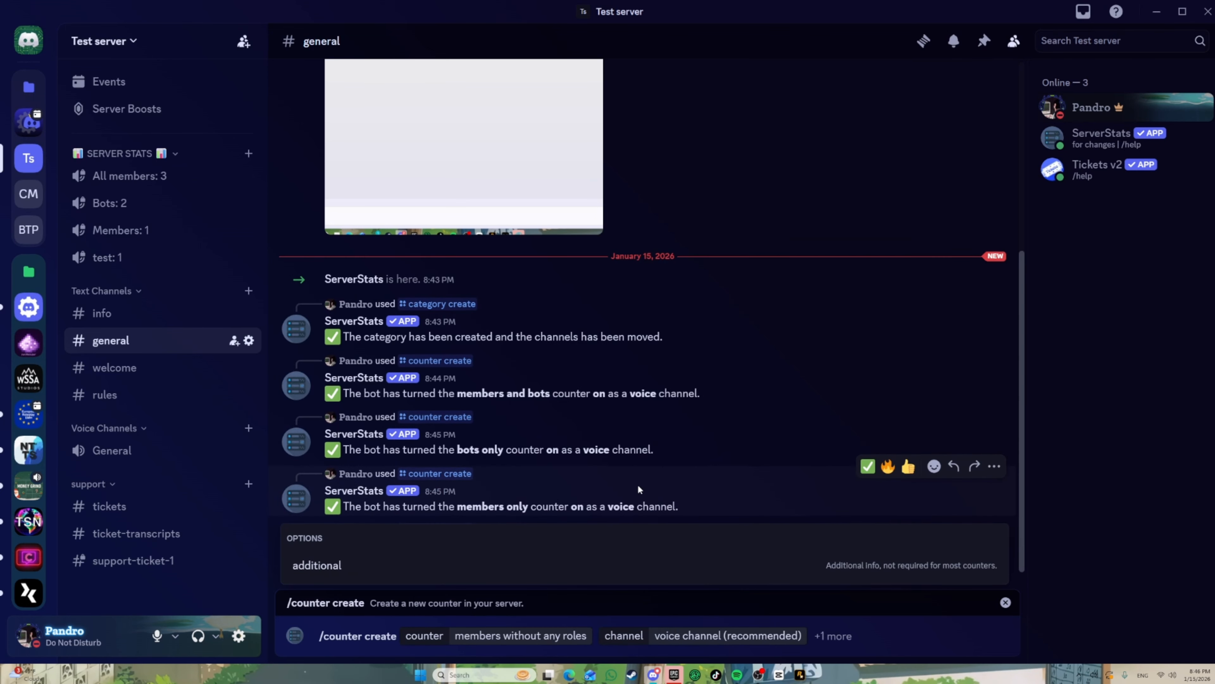
key("Return")
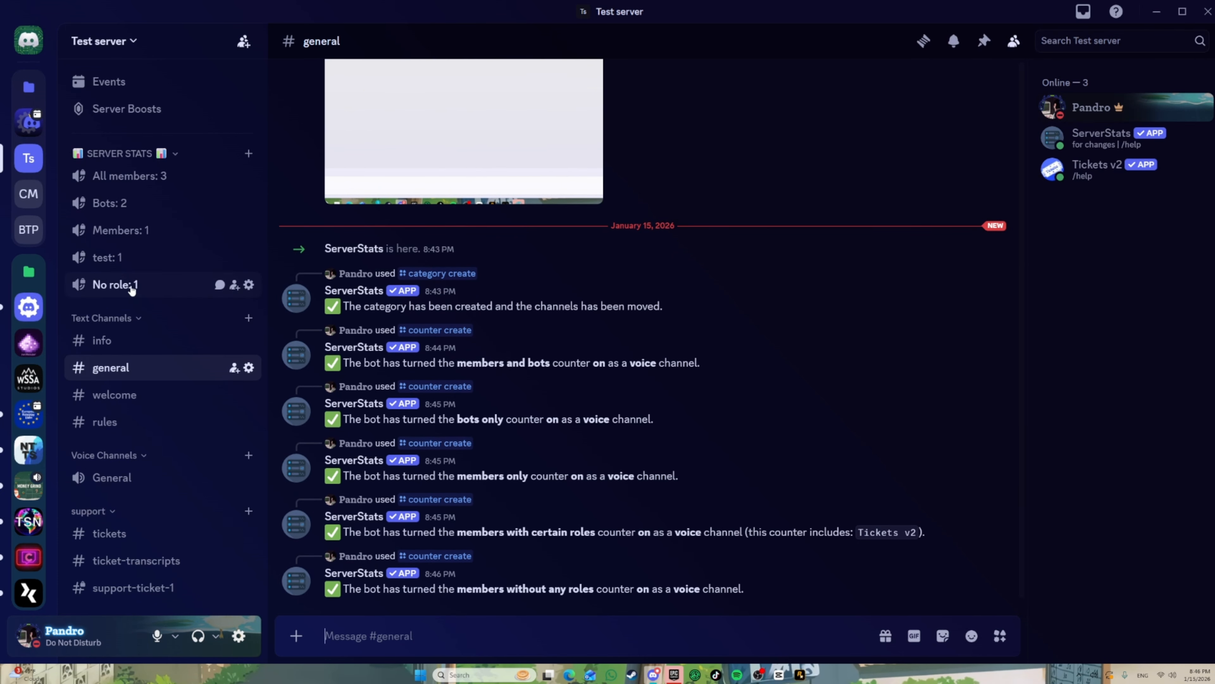
- Try to run /counter create with the roles in the server counter as a voice channel (recommended)
type("/")
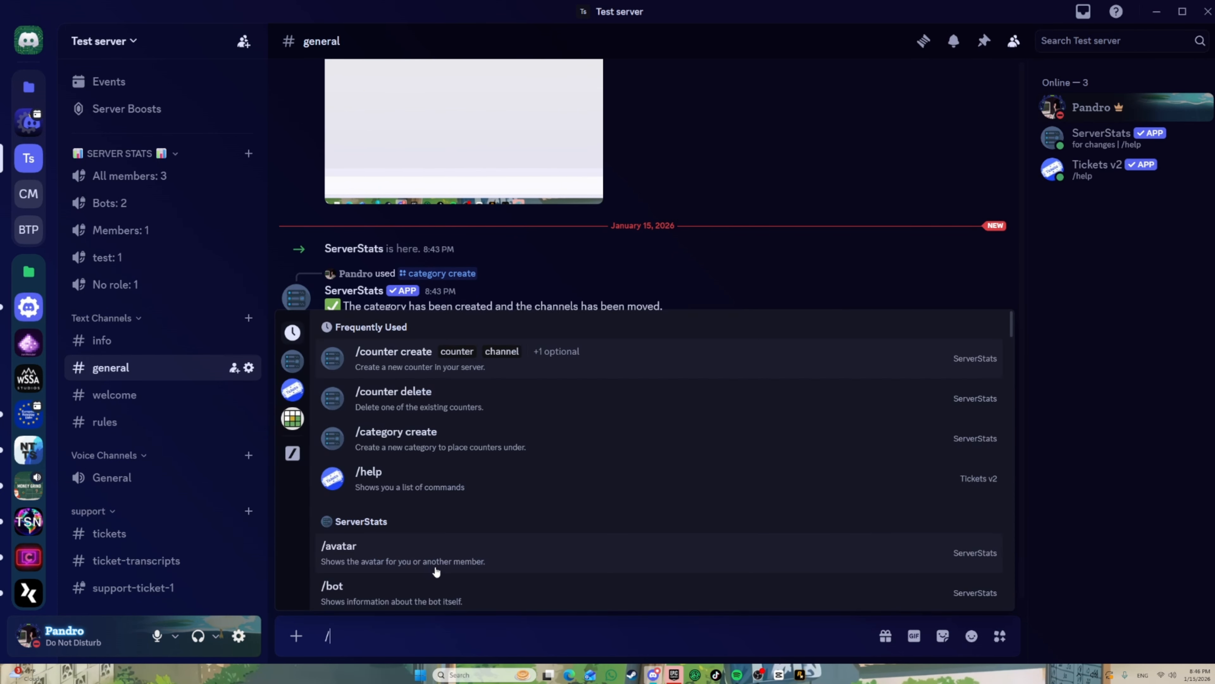
left_click(391, 368)
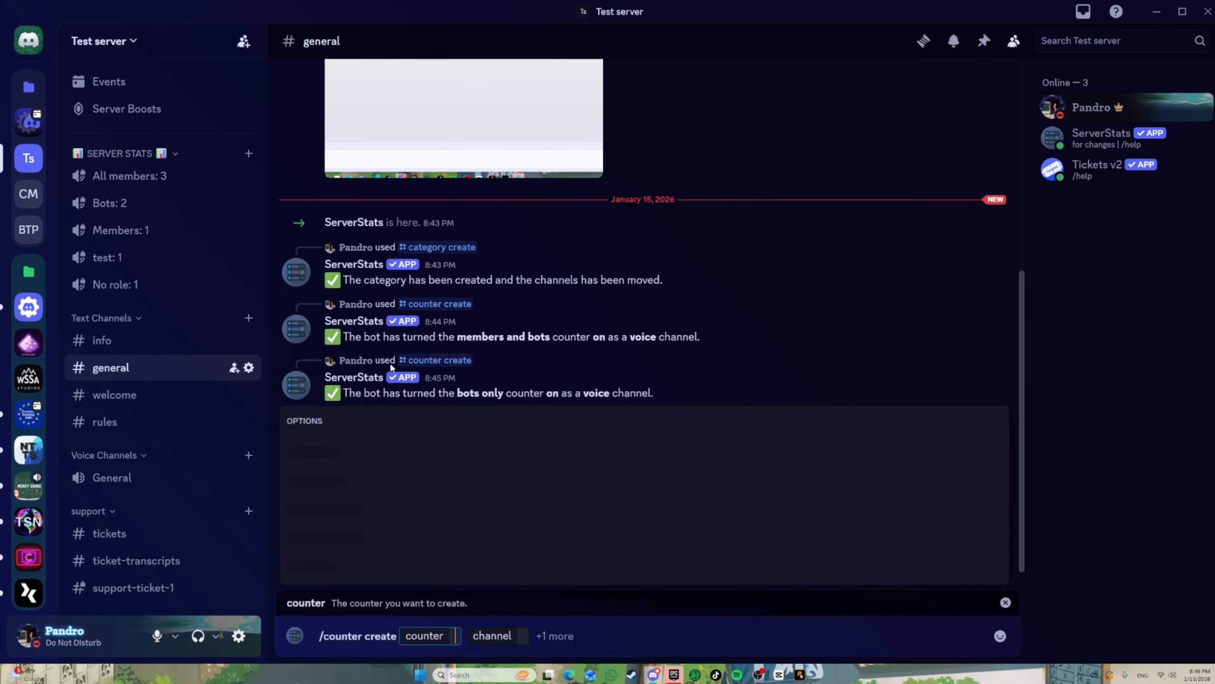
left_click(392, 438)
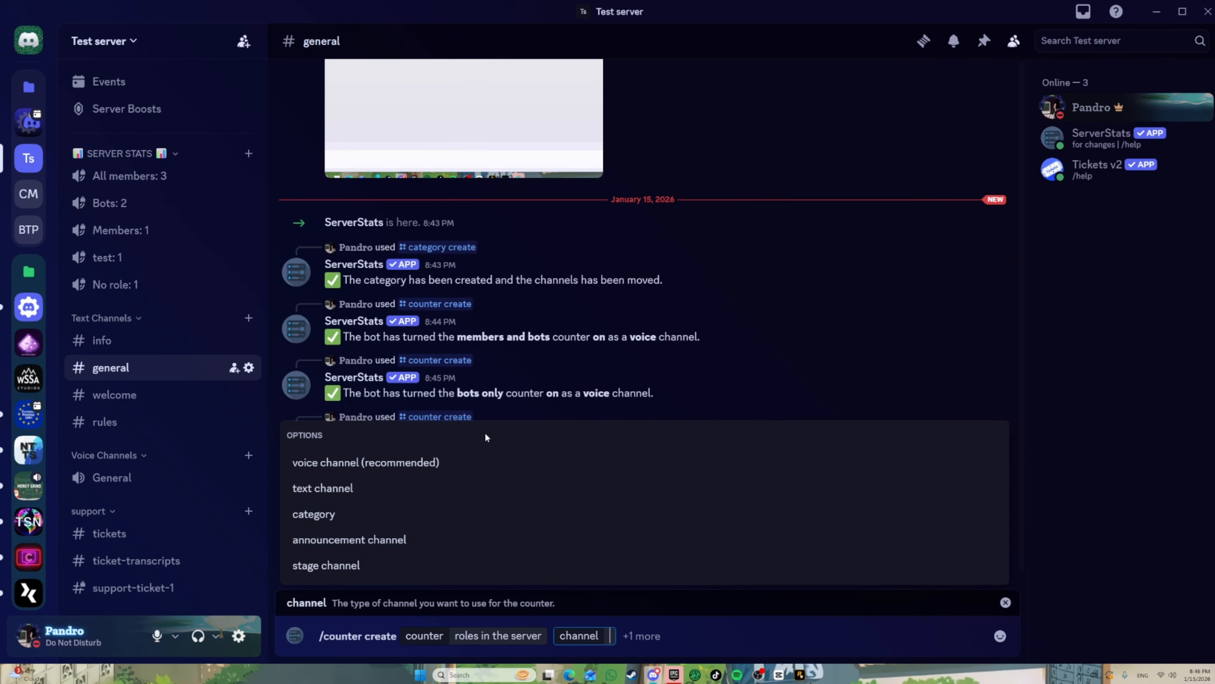
left_click(415, 463)
key("Return")
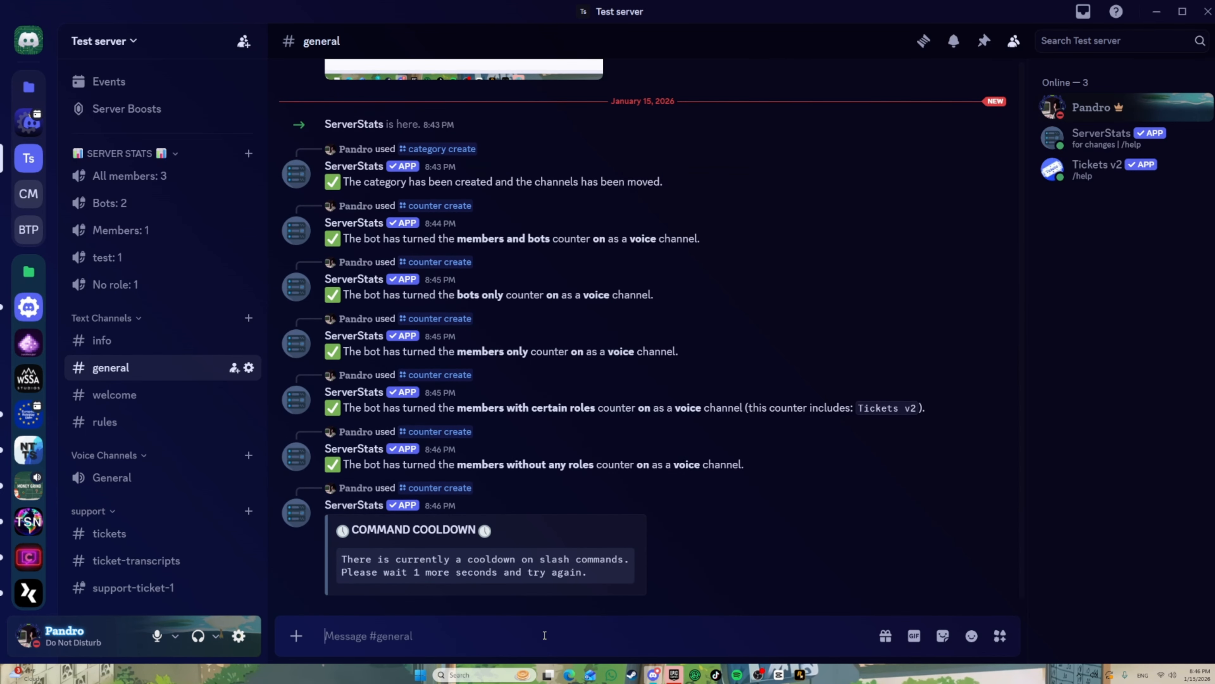
- Run /counter create again with the roles in the server counter as a voice channel (recommended)
type("/")
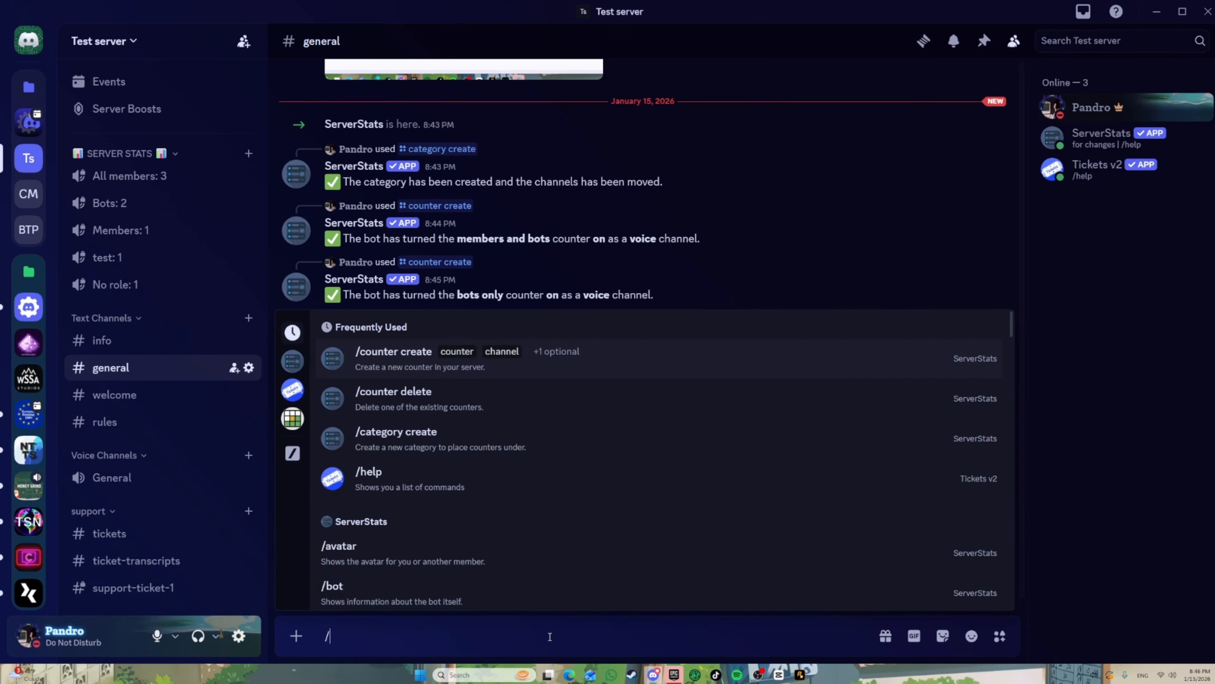
left_click(620, 373)
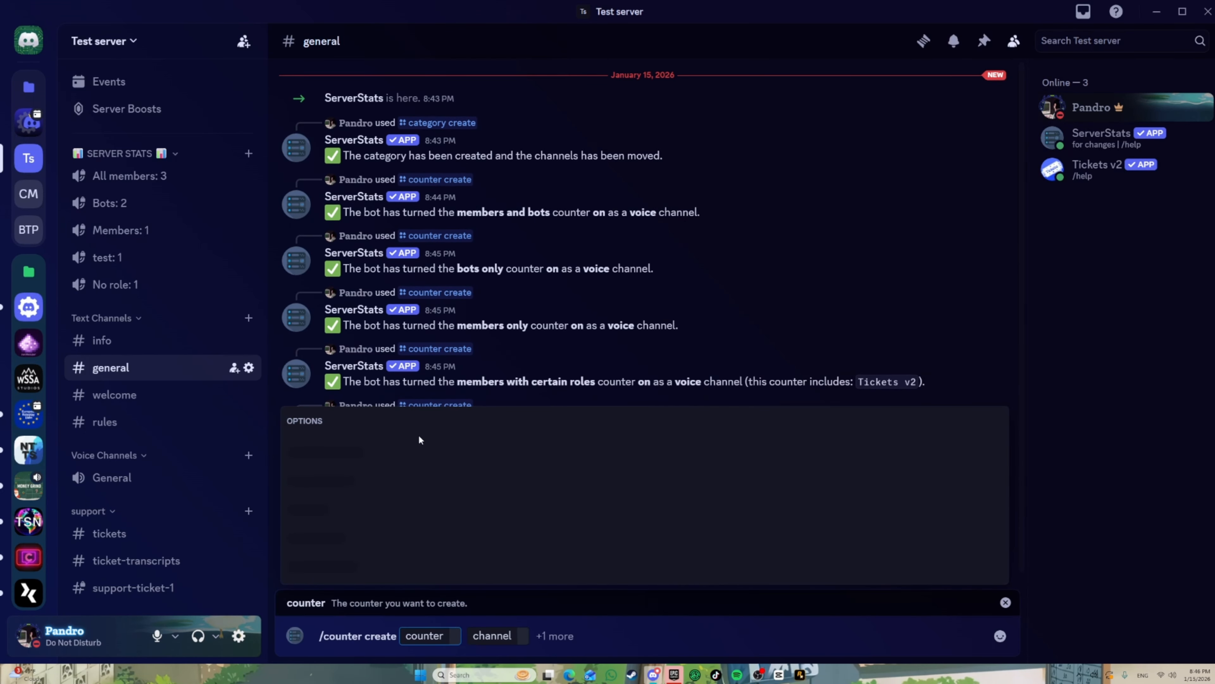
left_click(383, 447)
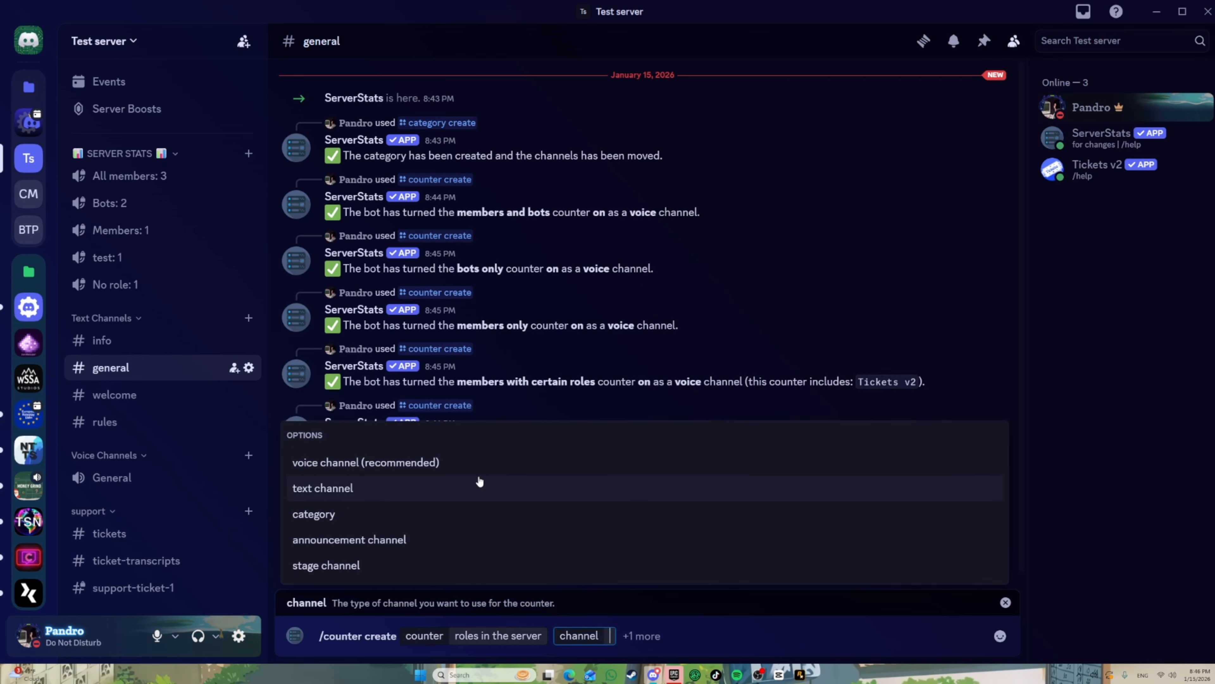
left_click(411, 462)
key("Return")
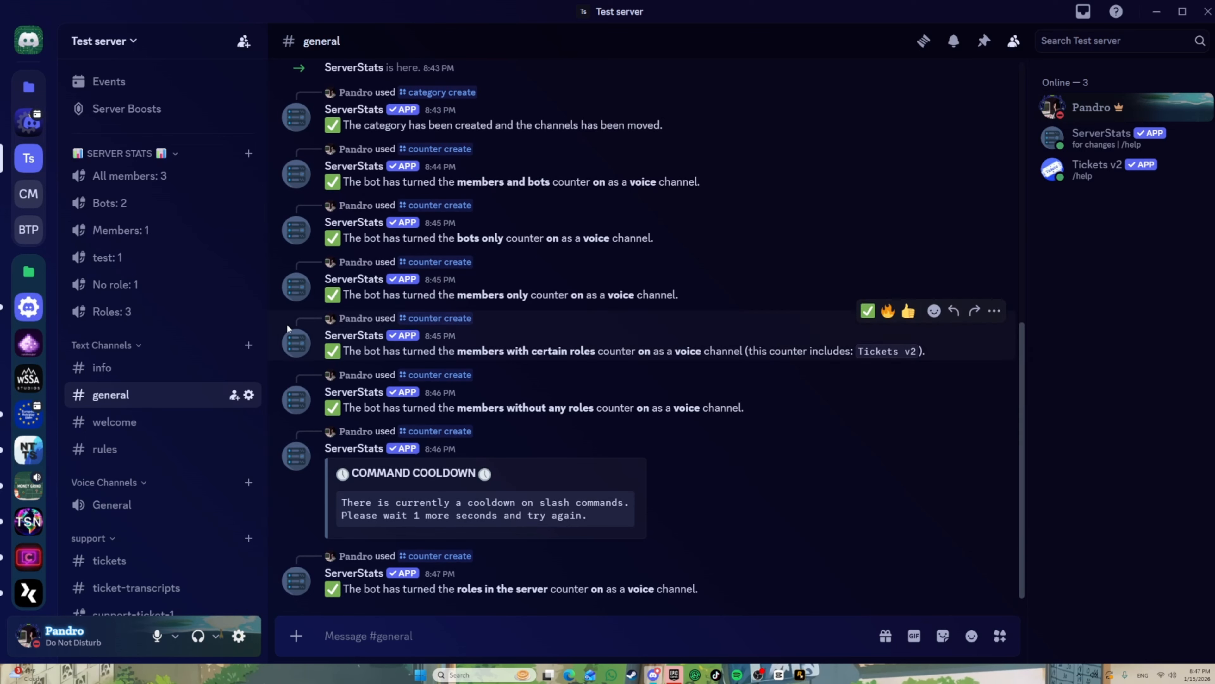
- View the server owner's profile and the ServerStats app's profile from the member list
left_click(1114, 111)
left_click(1077, 140)
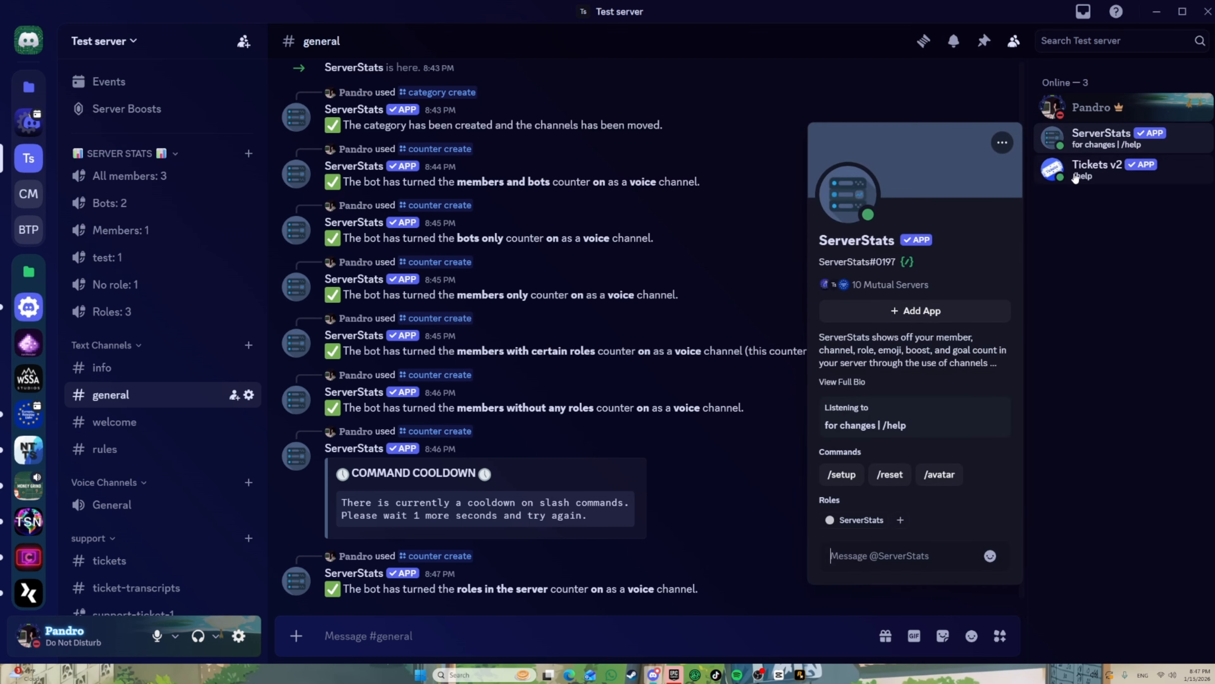
- Try to run /counter create with the pending members counter as a voice channel (recommended)
left_click(1073, 172)
left_click(651, 635)
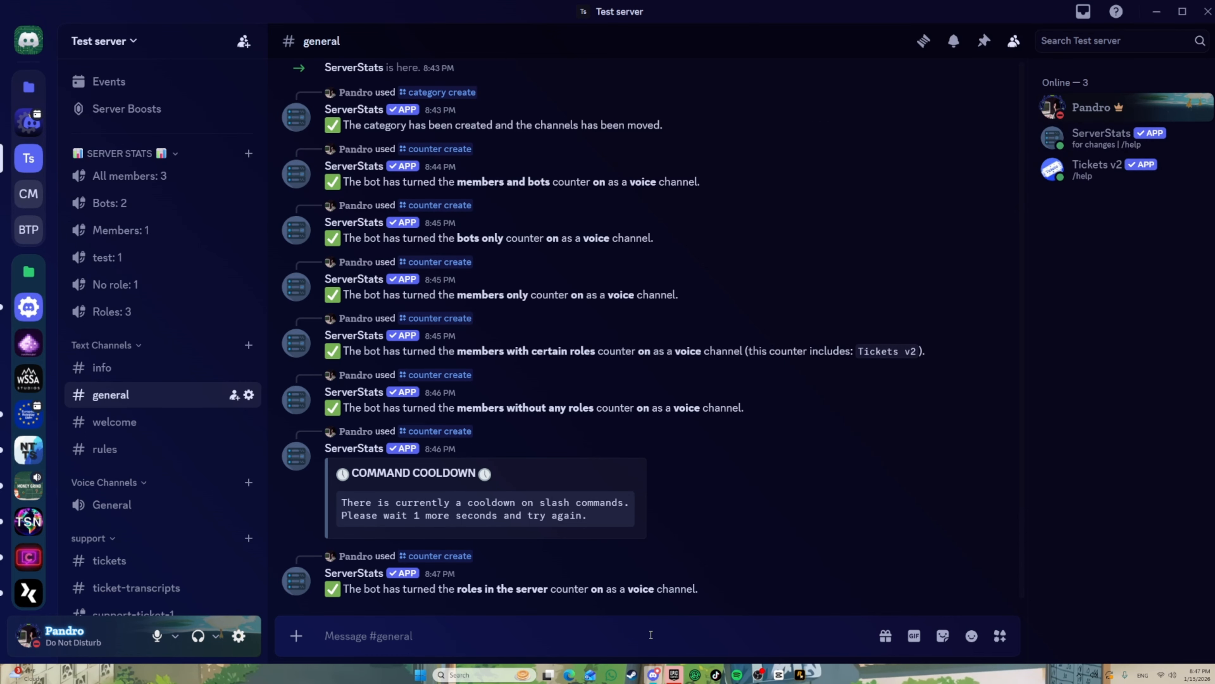
type("/")
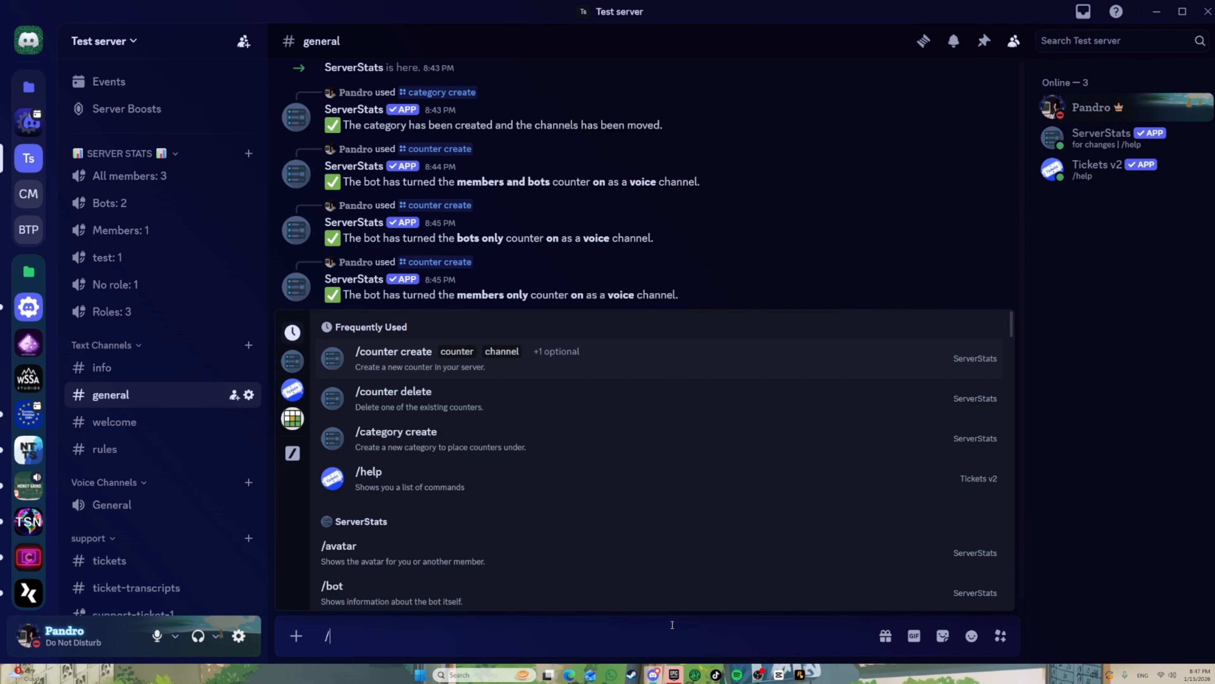
left_click(391, 368)
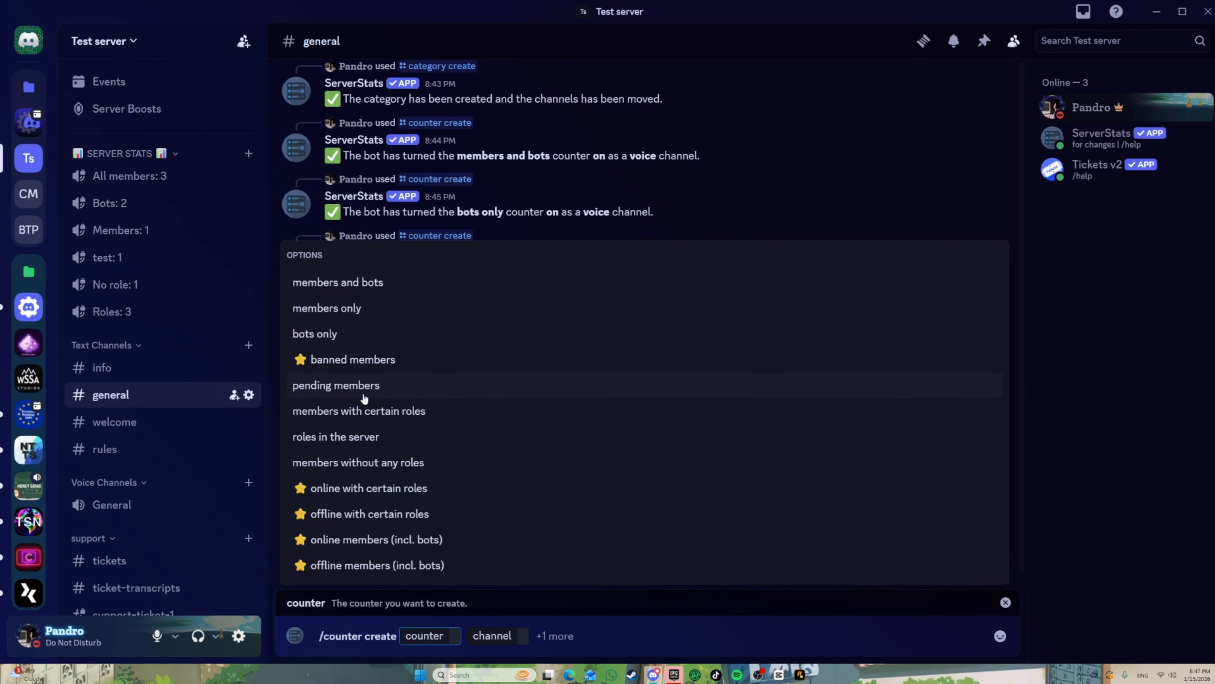
left_click(363, 397)
left_click(401, 463)
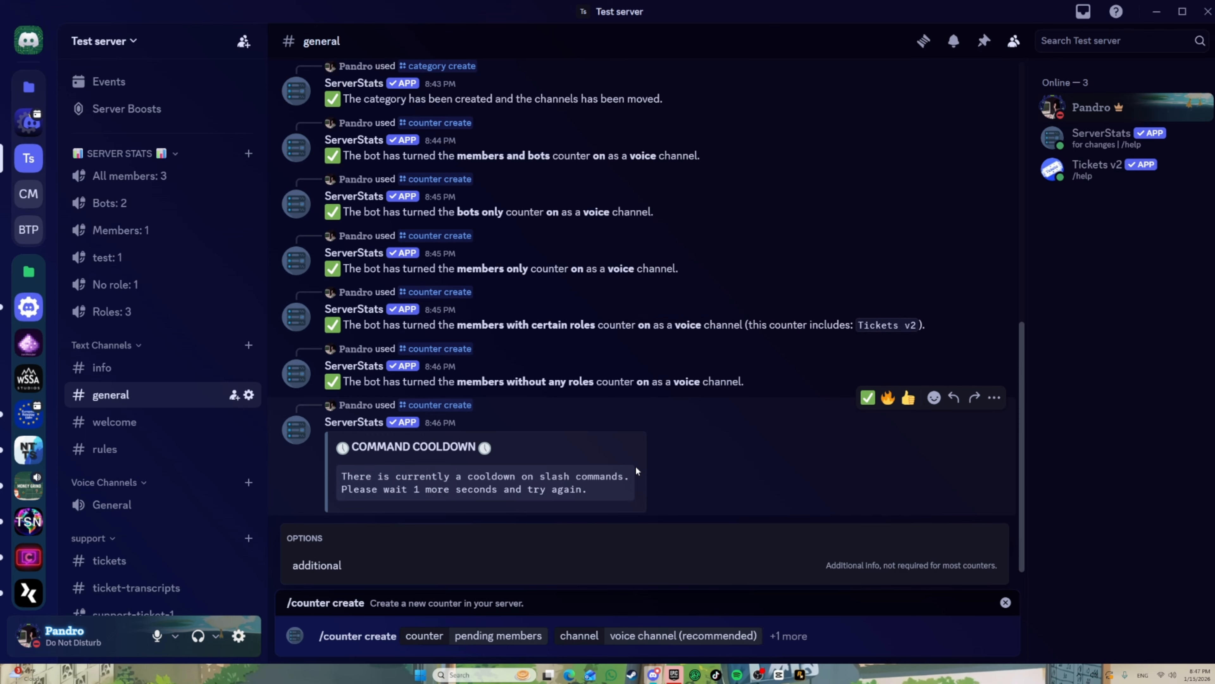
key("Return")
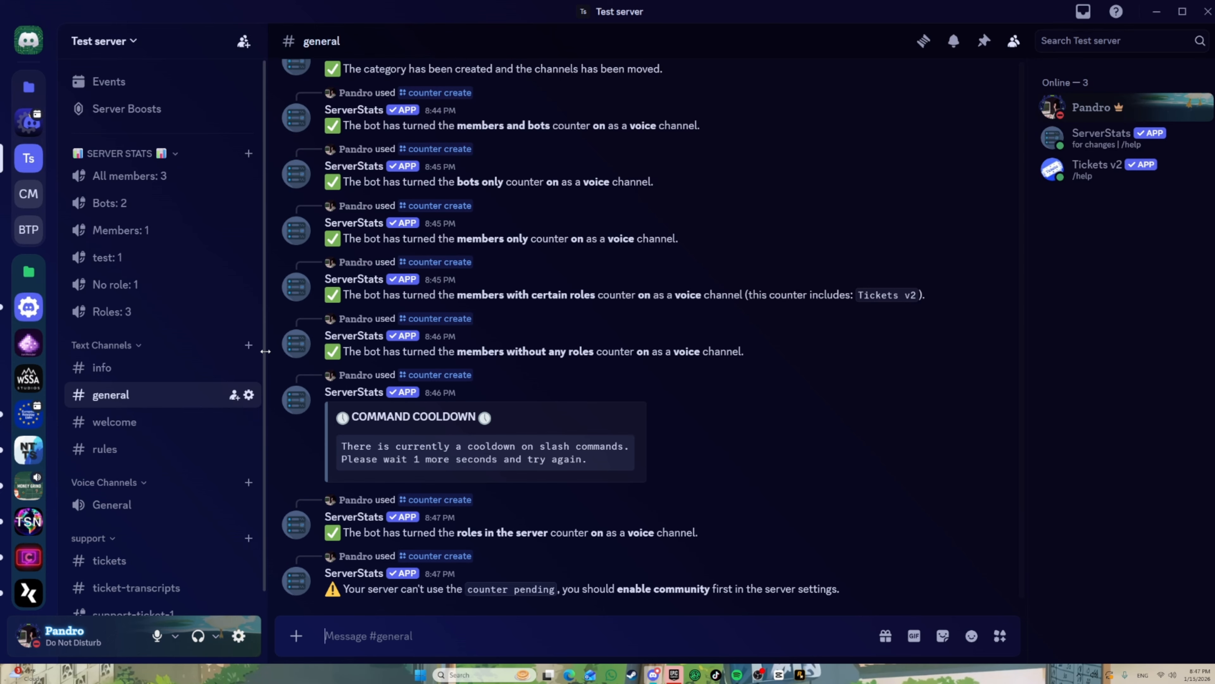
- Start the Community setup in the server settings, accepting the verified email requirement and the scanning of media content from all members
left_click(136, 43)
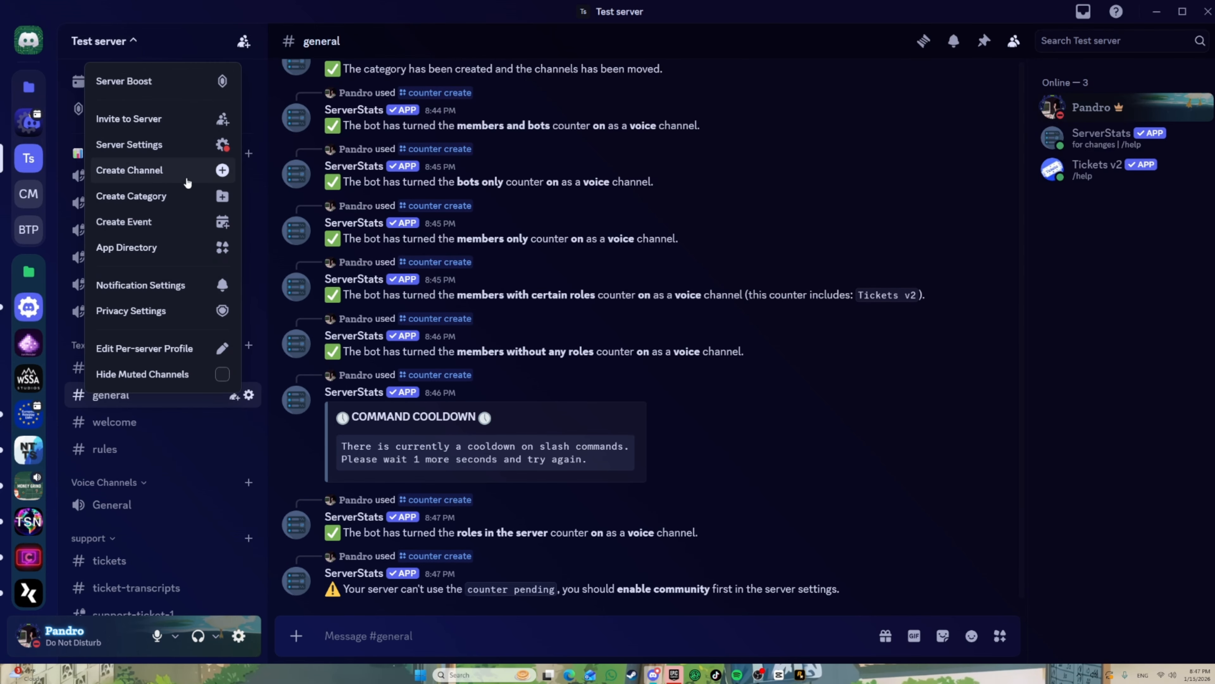
left_click(192, 143)
scroll(306, 430, "down", 3)
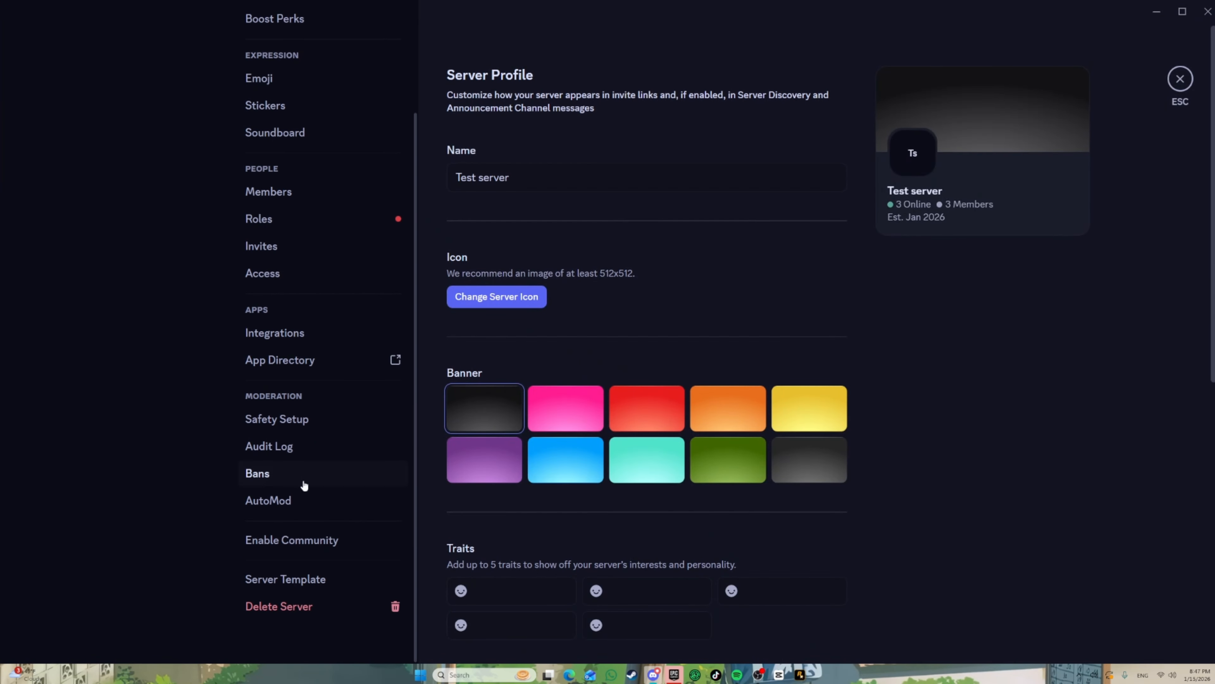
left_click(330, 541)
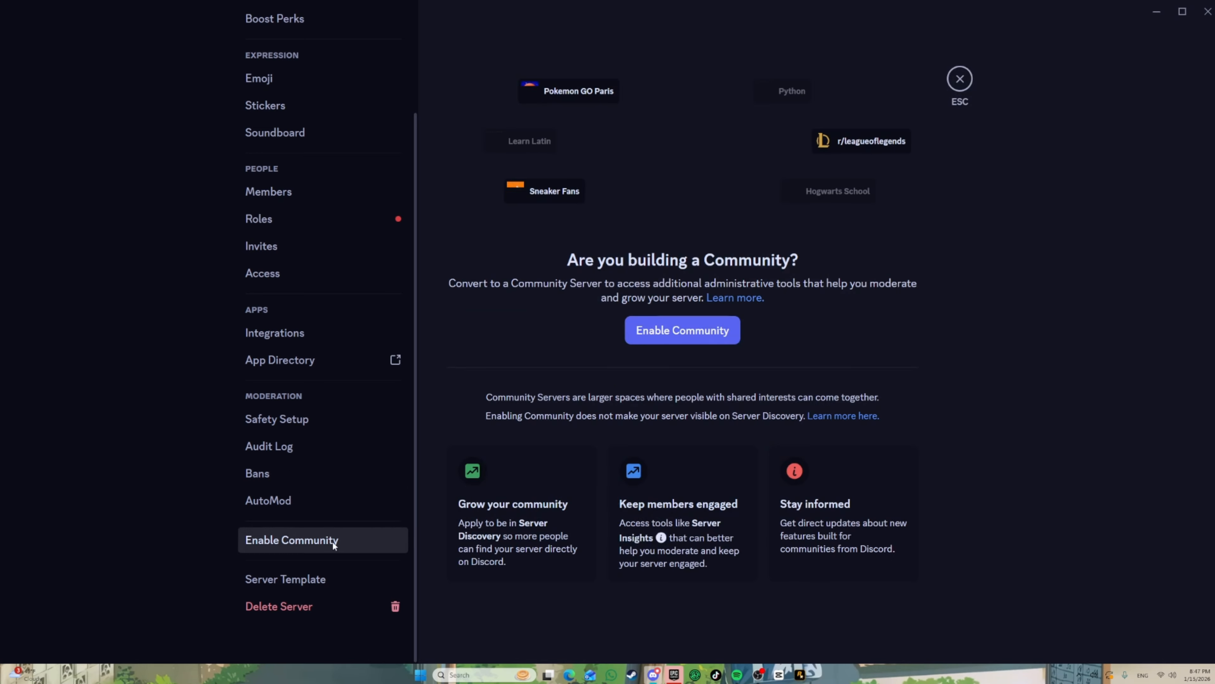
left_click(658, 344)
left_click(572, 341)
left_click(572, 437)
left_click(800, 531)
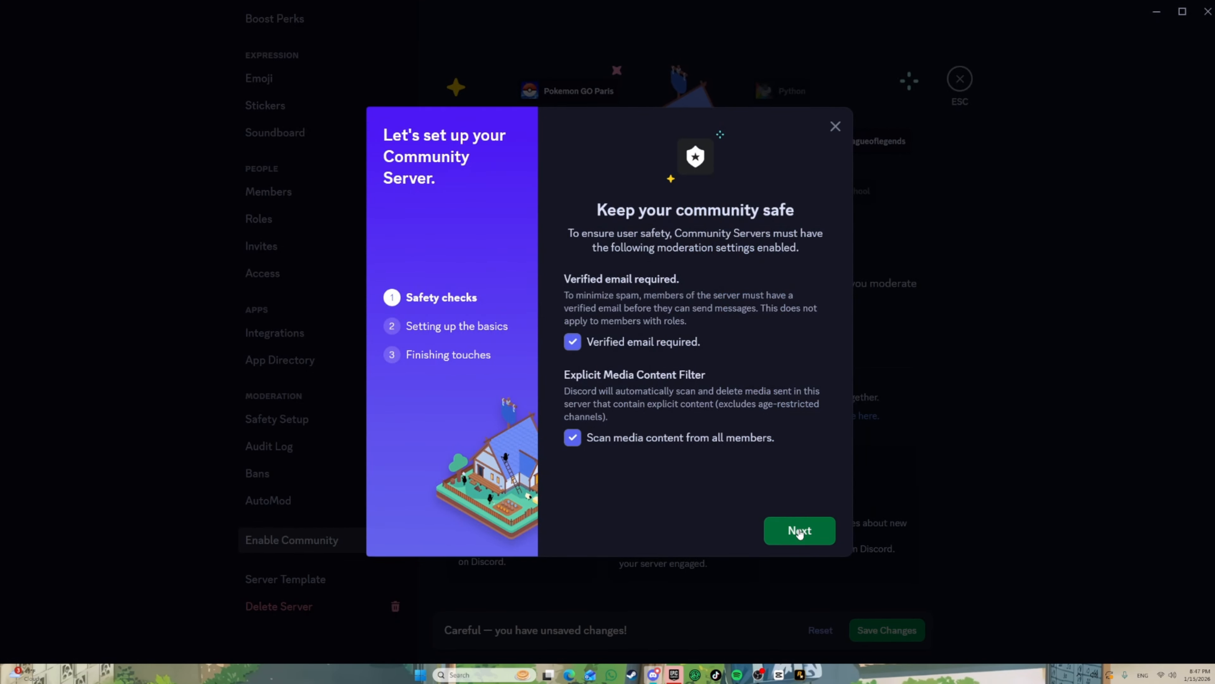
- Abandon the Community setup, reset the unsaved changes and leave the server settings
left_click(834, 127)
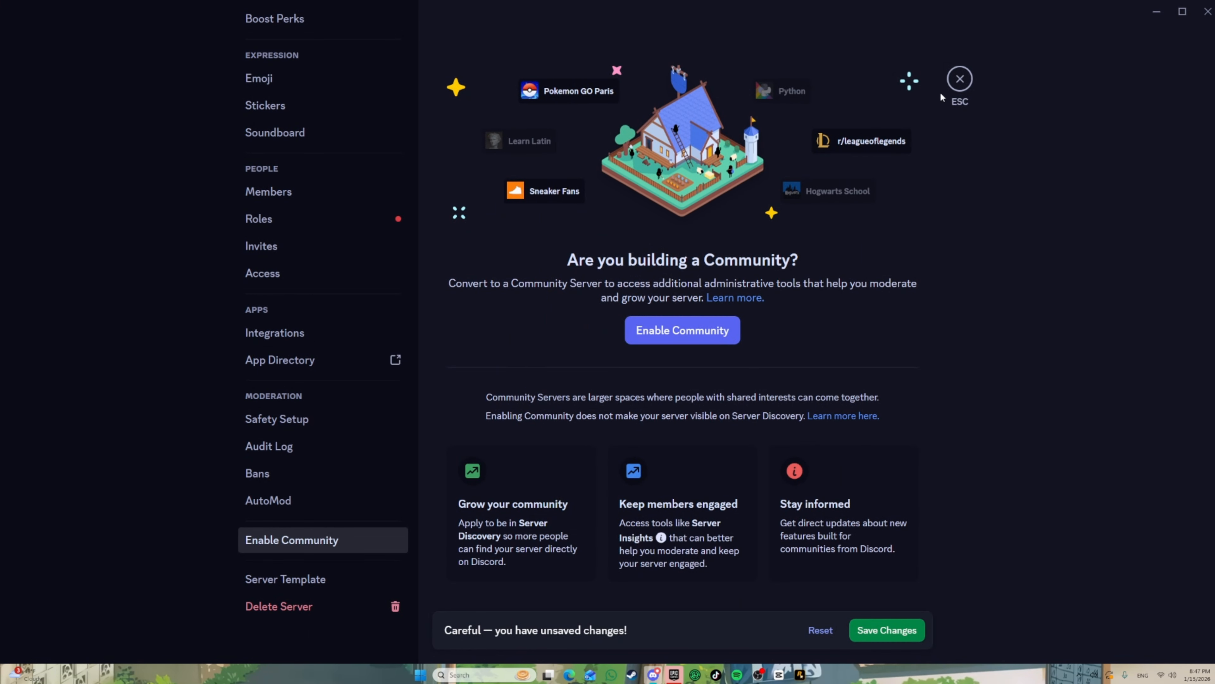
left_click(970, 86)
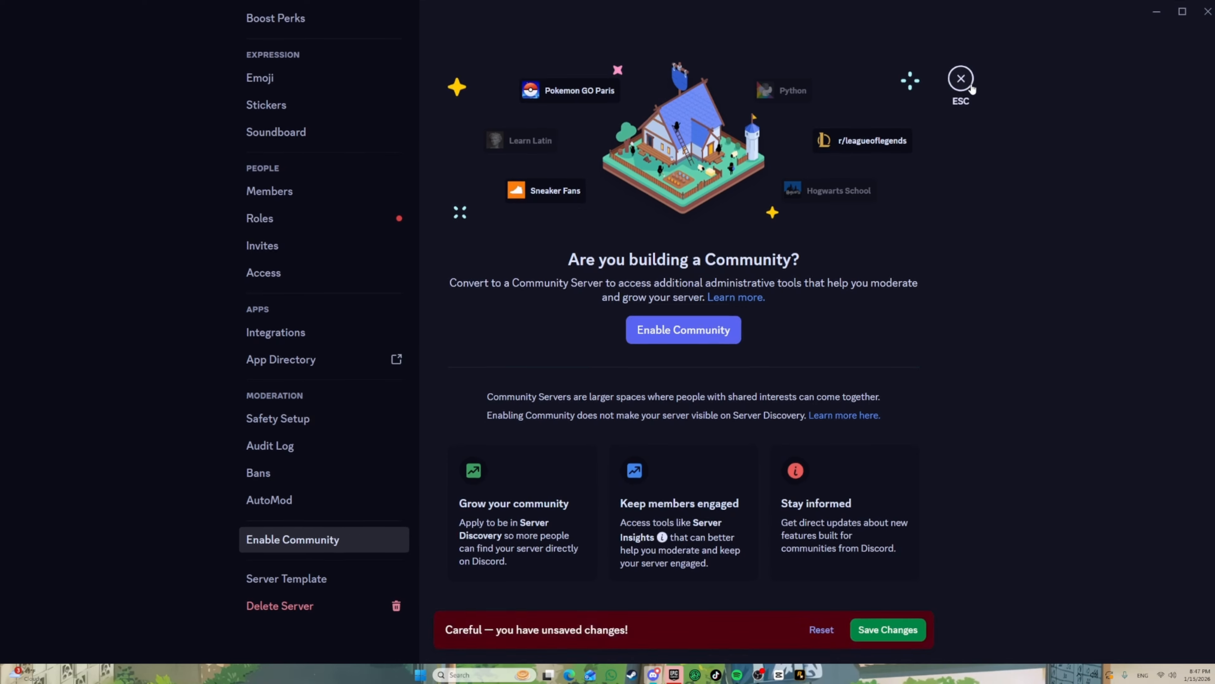
left_click(821, 630)
left_click(954, 88)
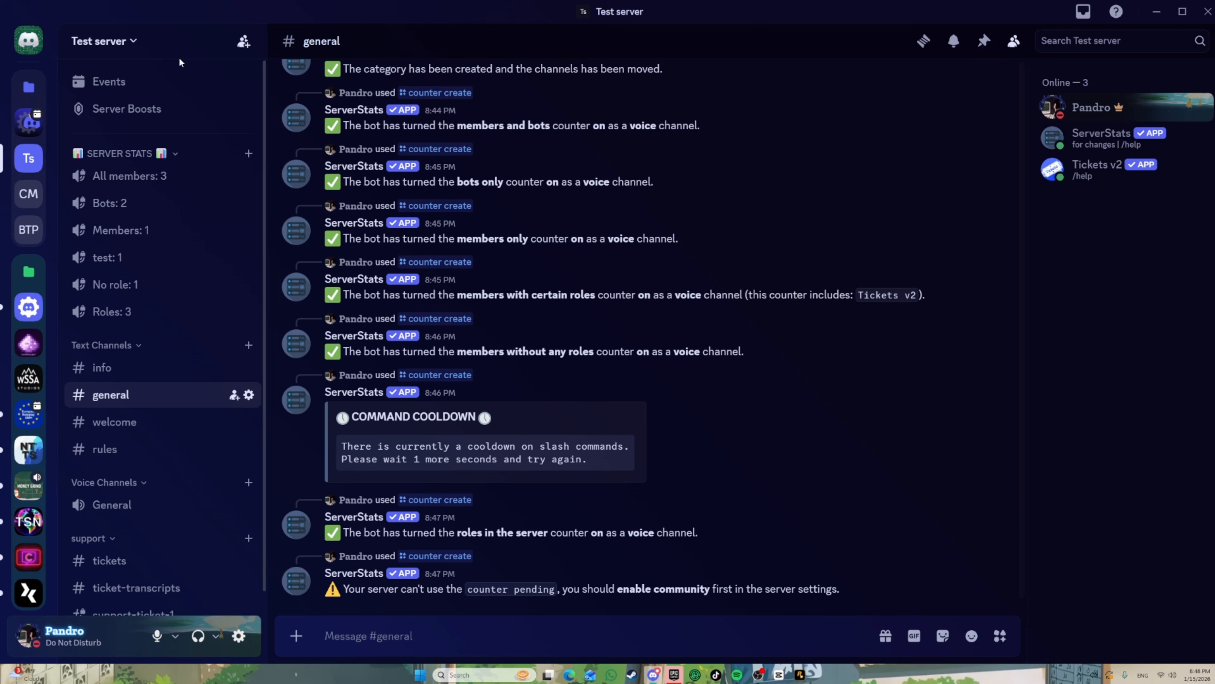
left_click(116, 48)
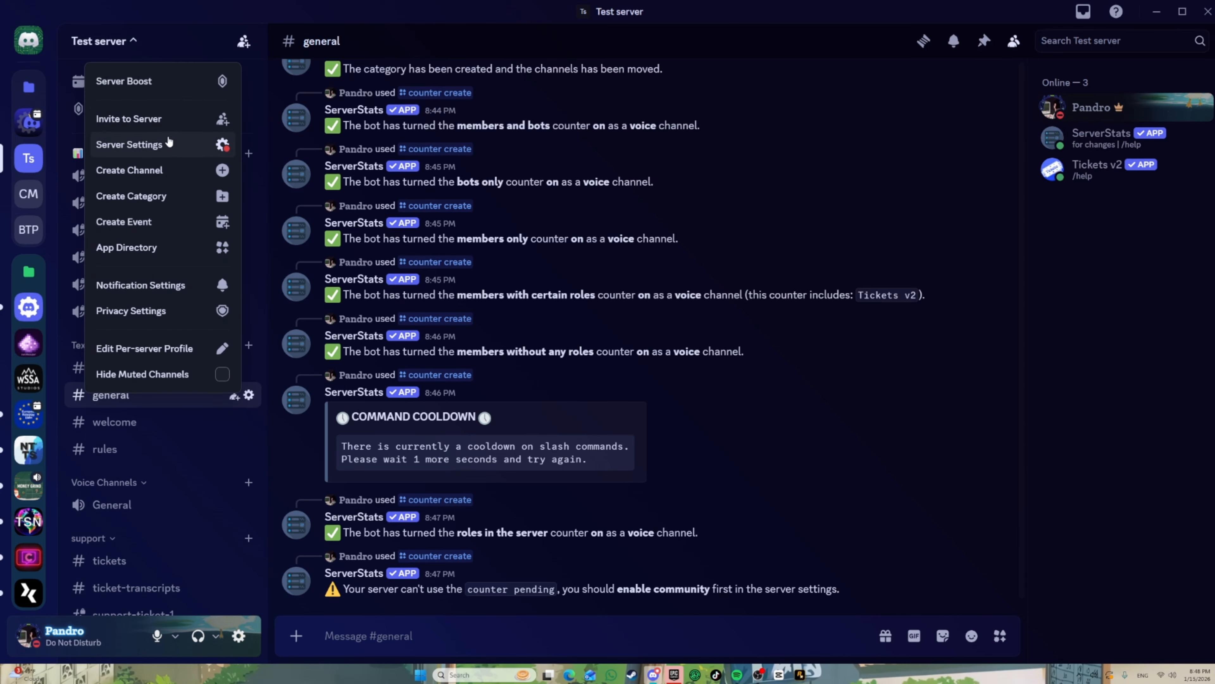
left_click(202, 141)
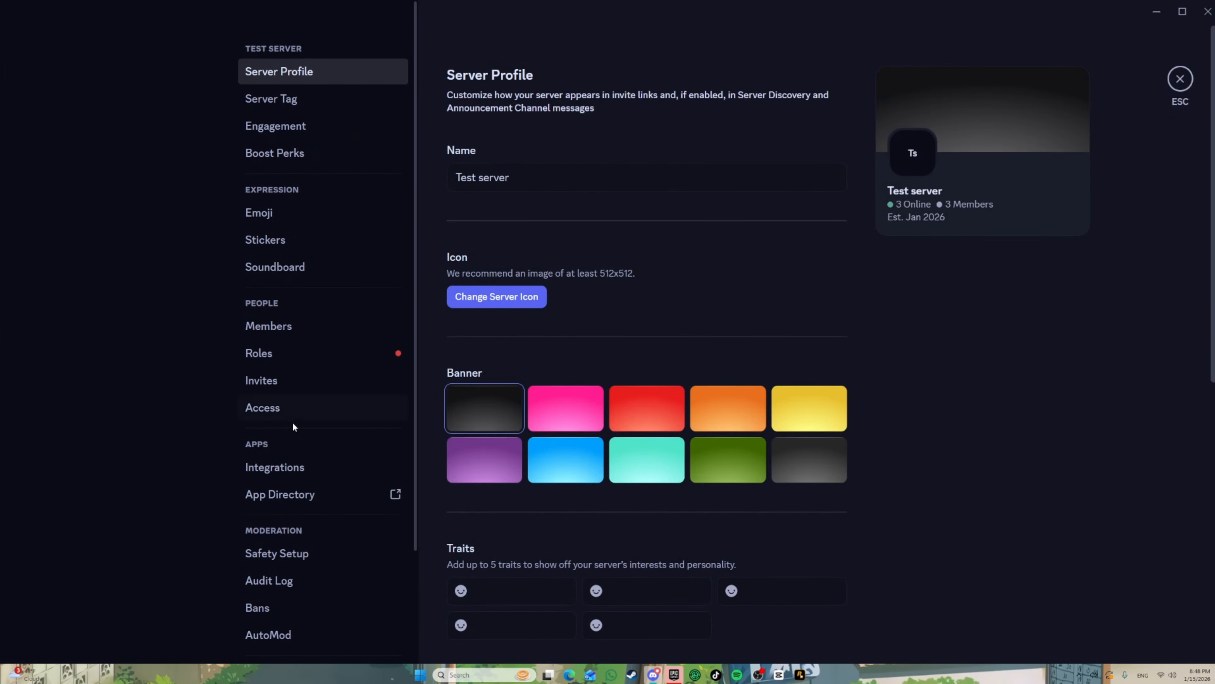
left_click(271, 354)
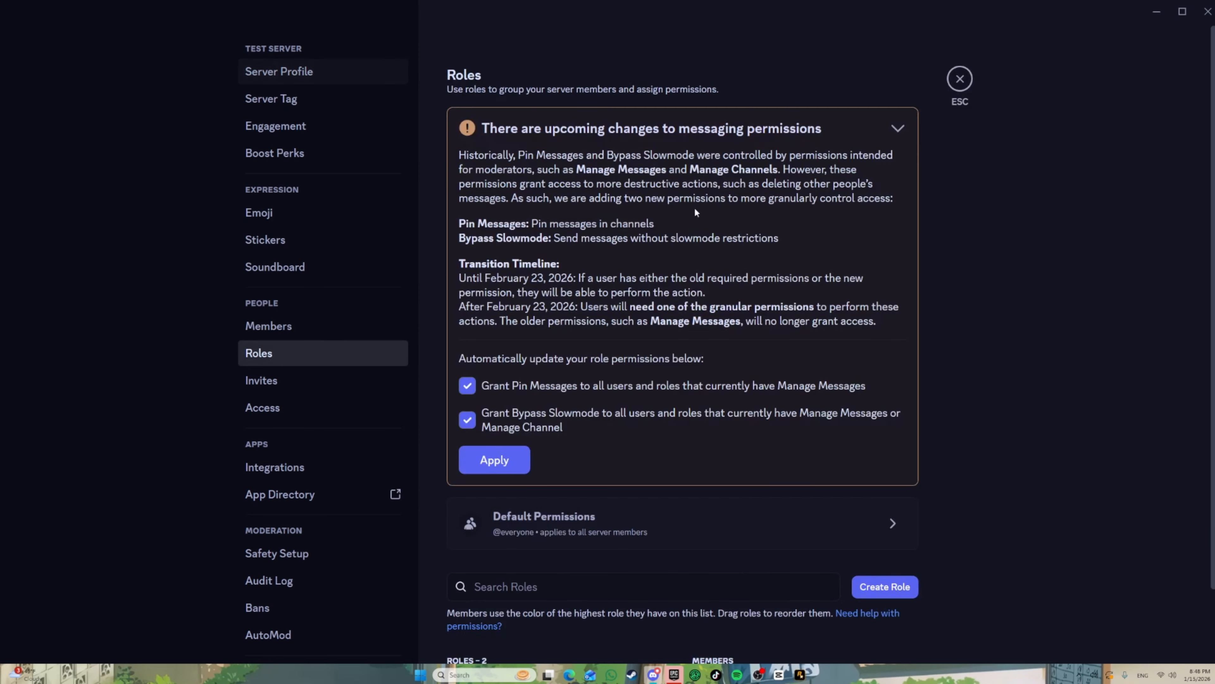
left_click(877, 522)
left_click(908, 51)
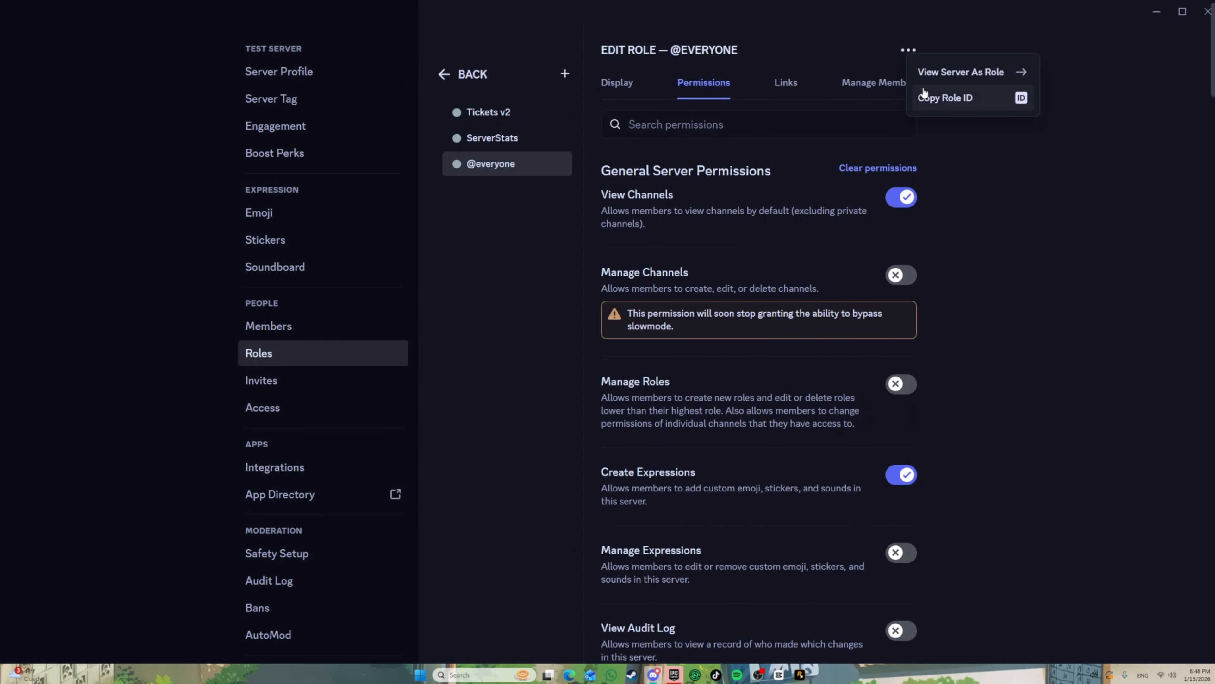
left_click(962, 70)
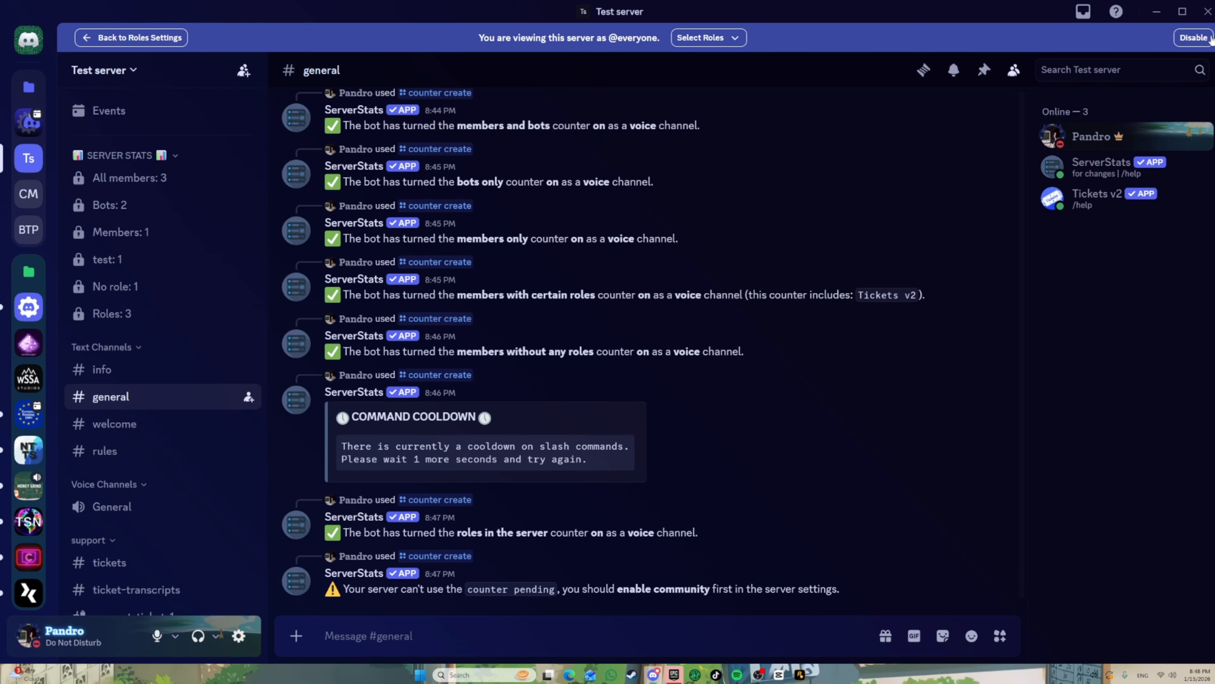
left_click(1193, 38)
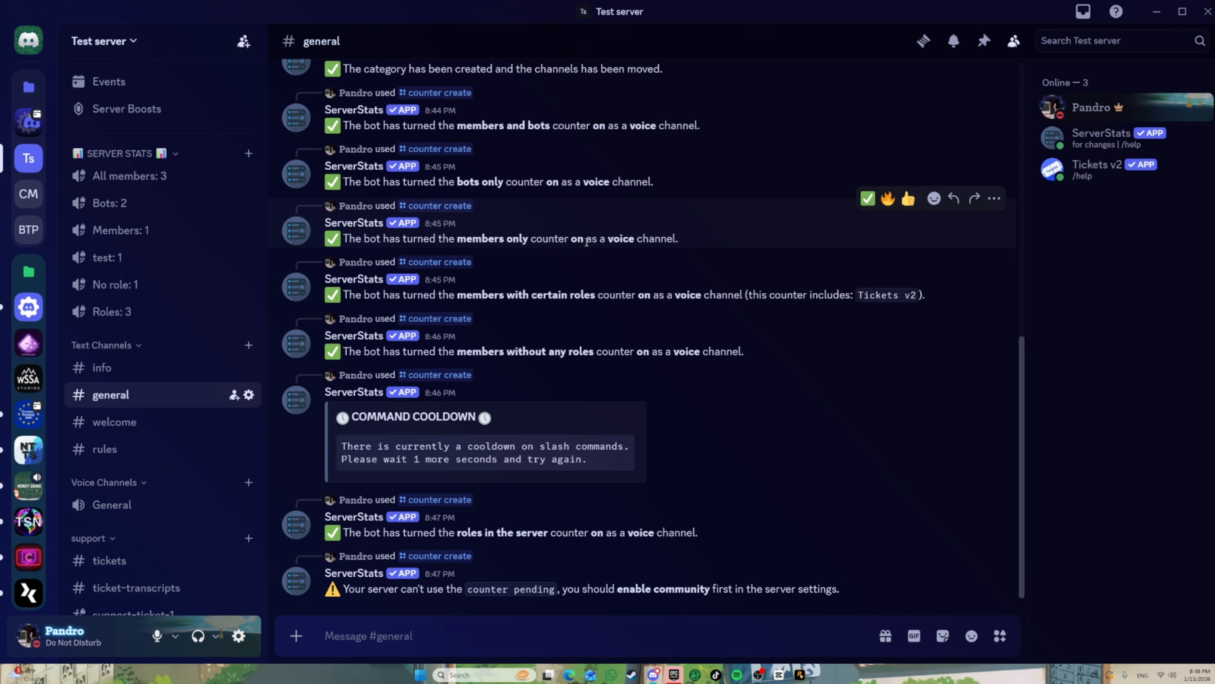
- Switch to the Pandro Development server and examine the stats categories in its channel list
left_click(28, 122)
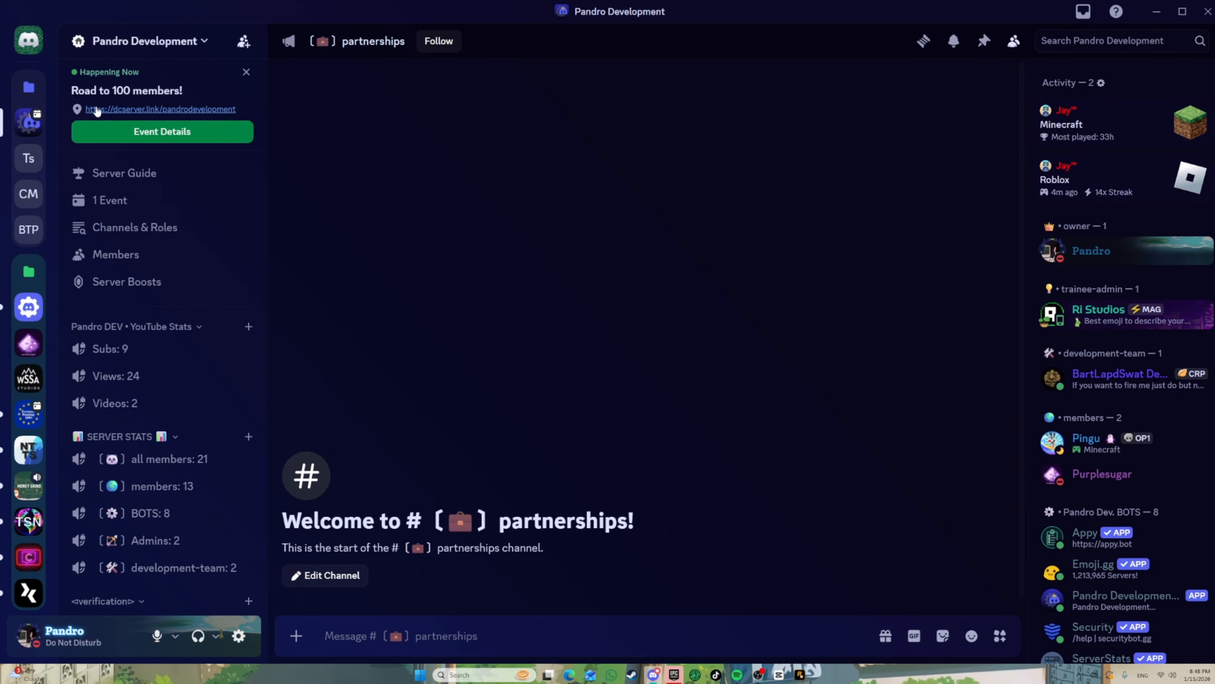
scroll(168, 244, "down", 6)
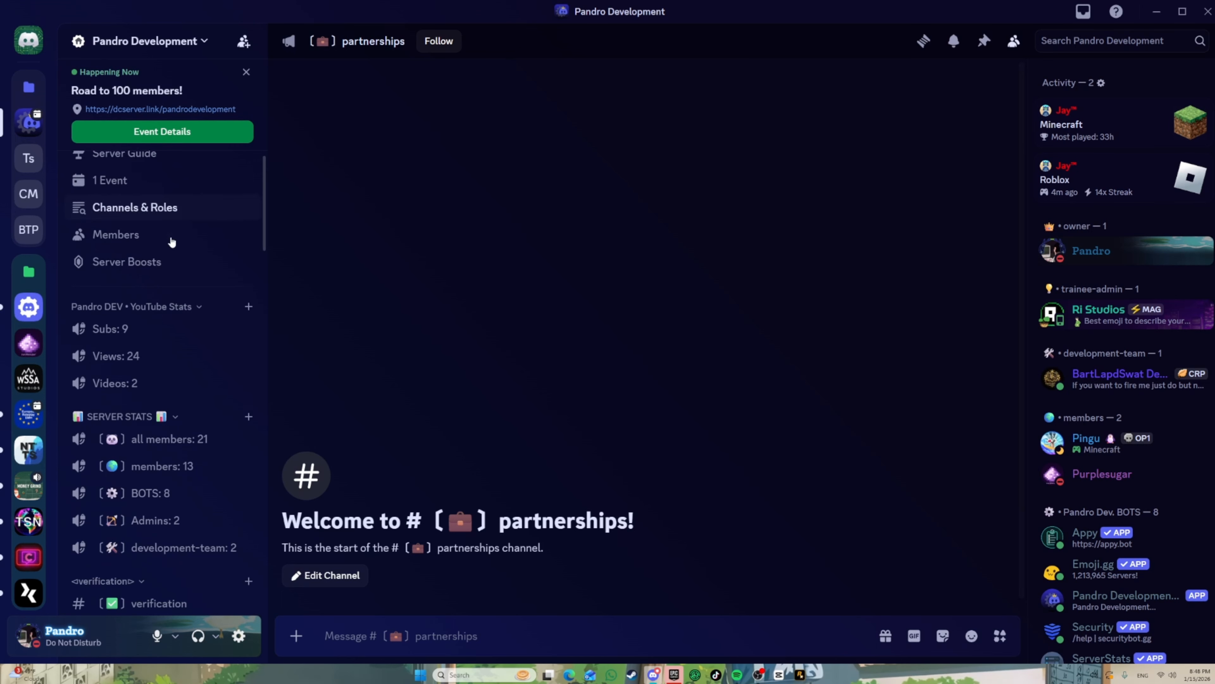